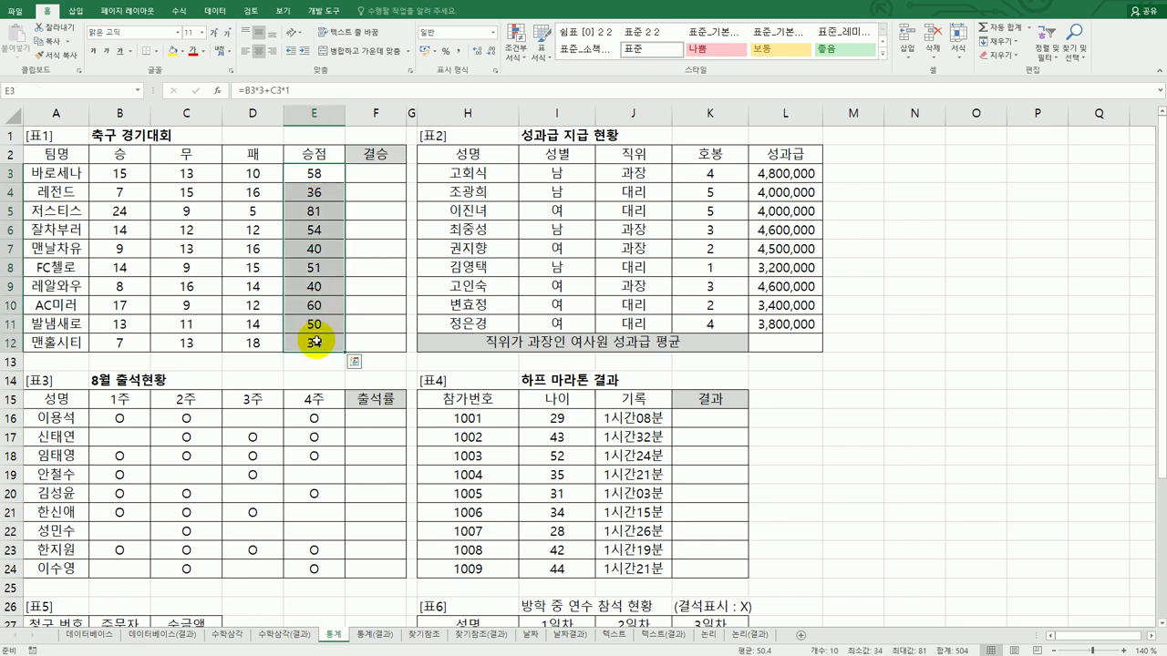
Start a RANK.EQ formula in cell F3 and open its function arguments.
left_click(382, 175)
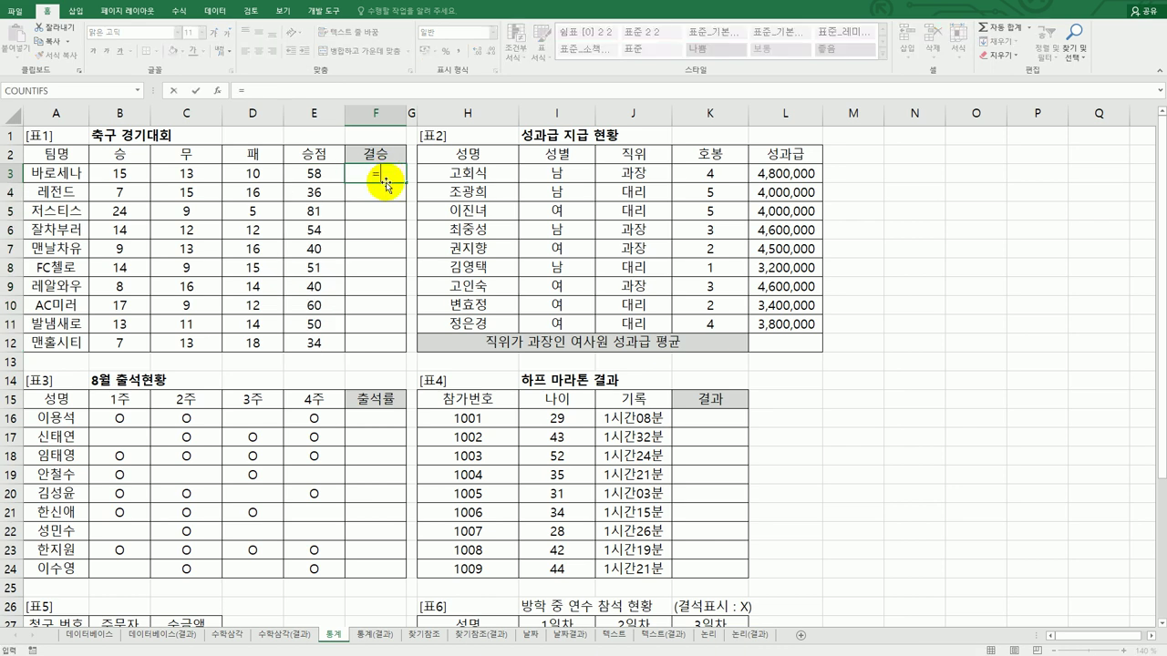
type("=RA")
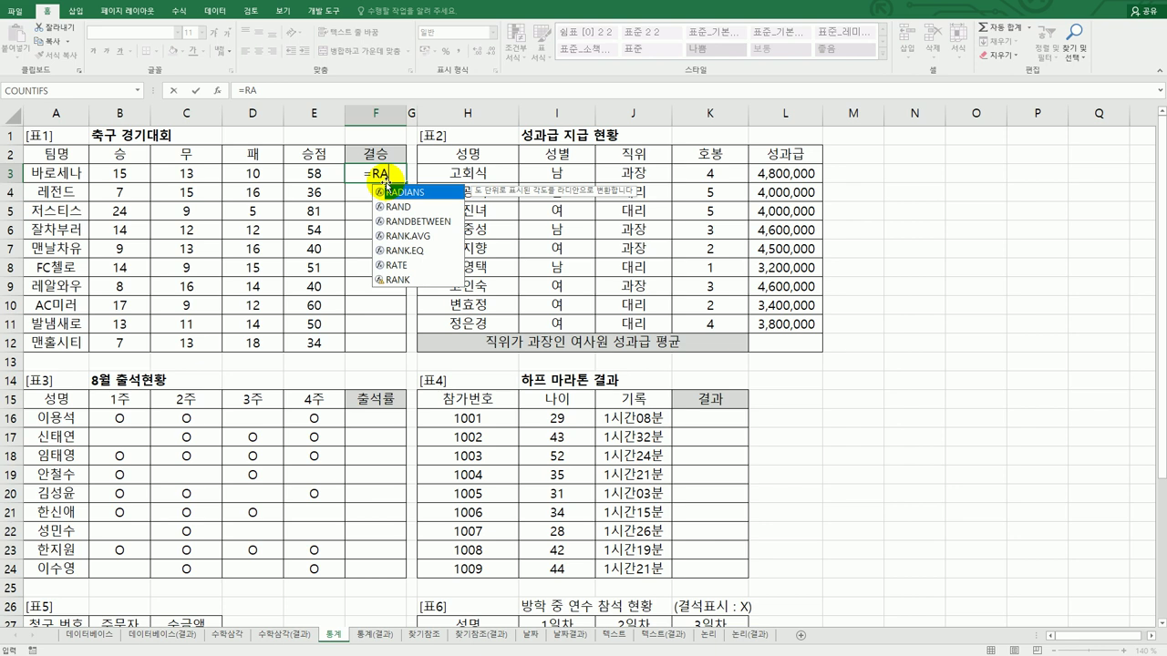
left_click(411, 260)
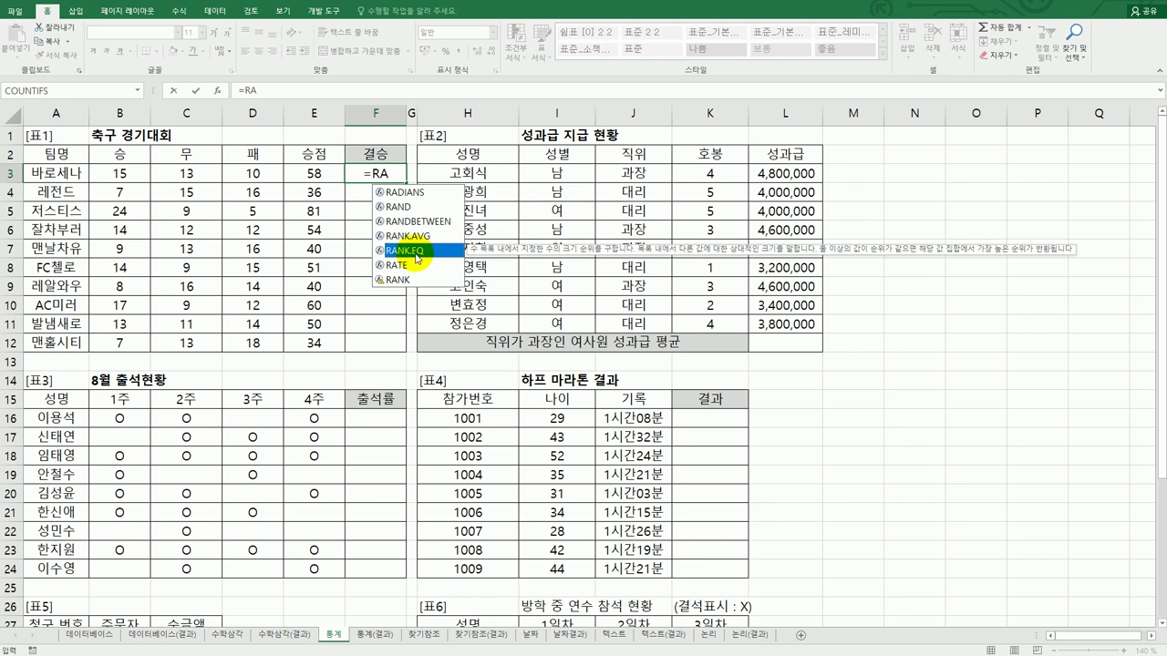
double_click(411, 260)
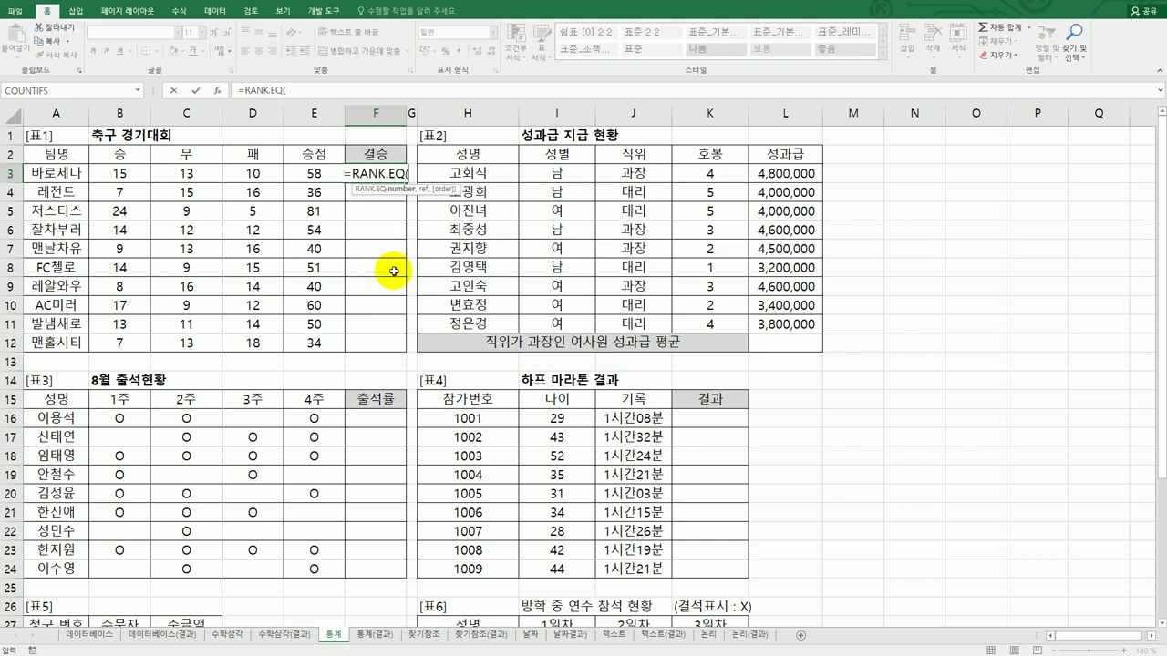
left_click(219, 92)
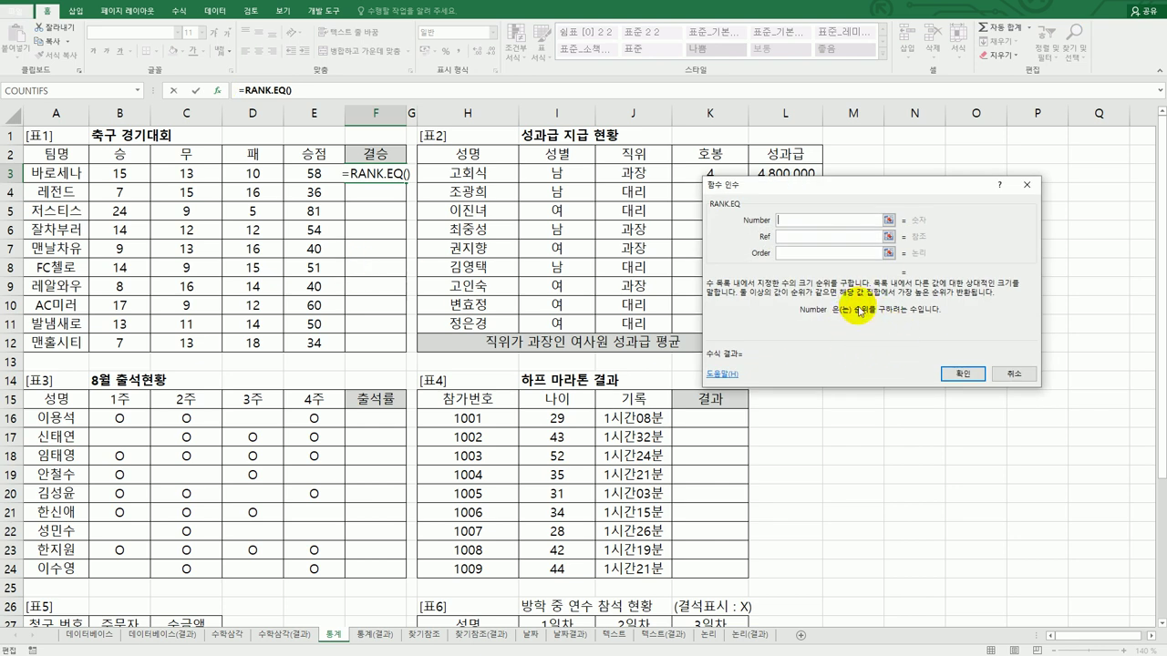
Set the RANK.EQ number to E3 and its reference to the absolute range $E$3:$E$12.
left_click(317, 171)
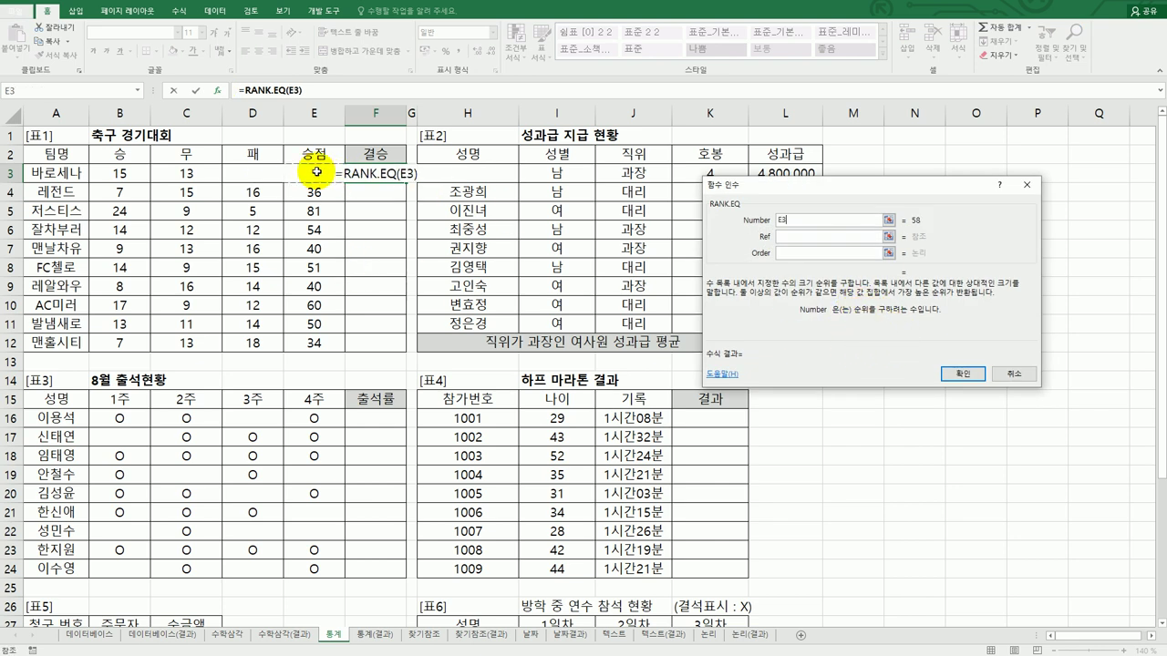
left_click(786, 236)
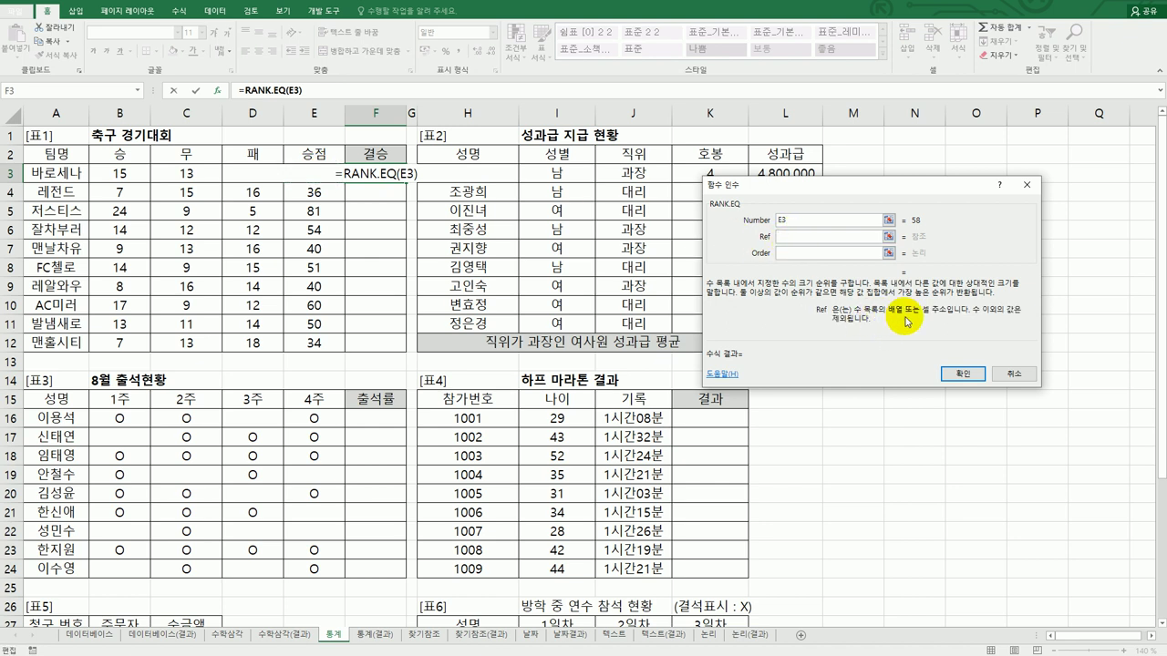
left_click(301, 174)
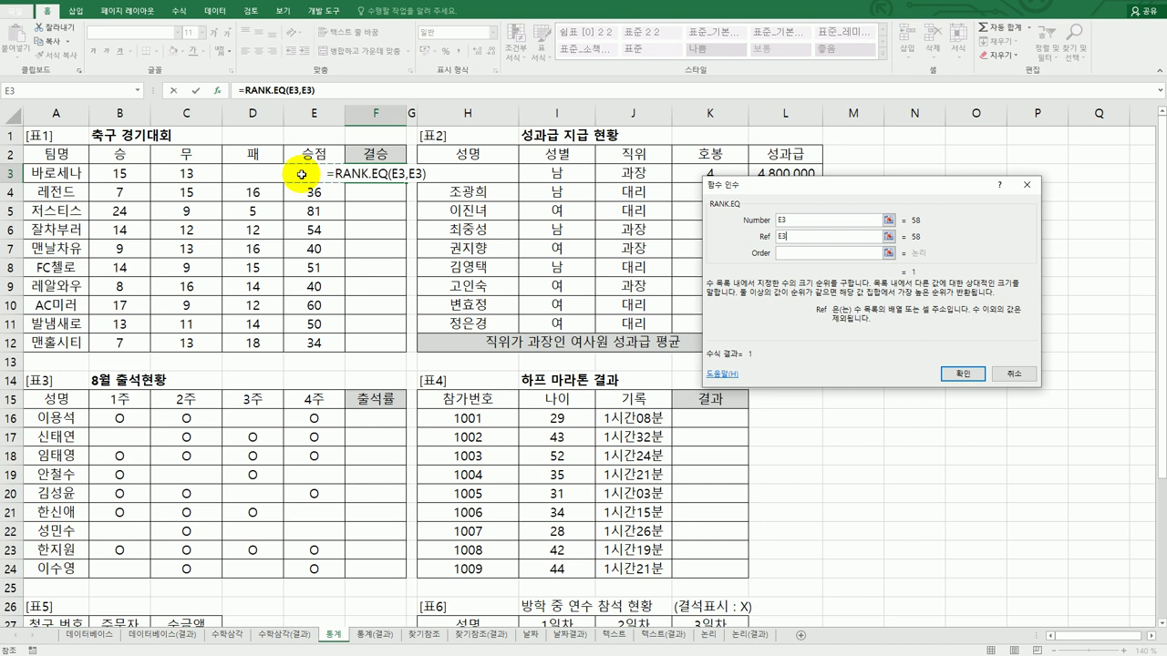
left_click_drag(301, 179, 310, 342)
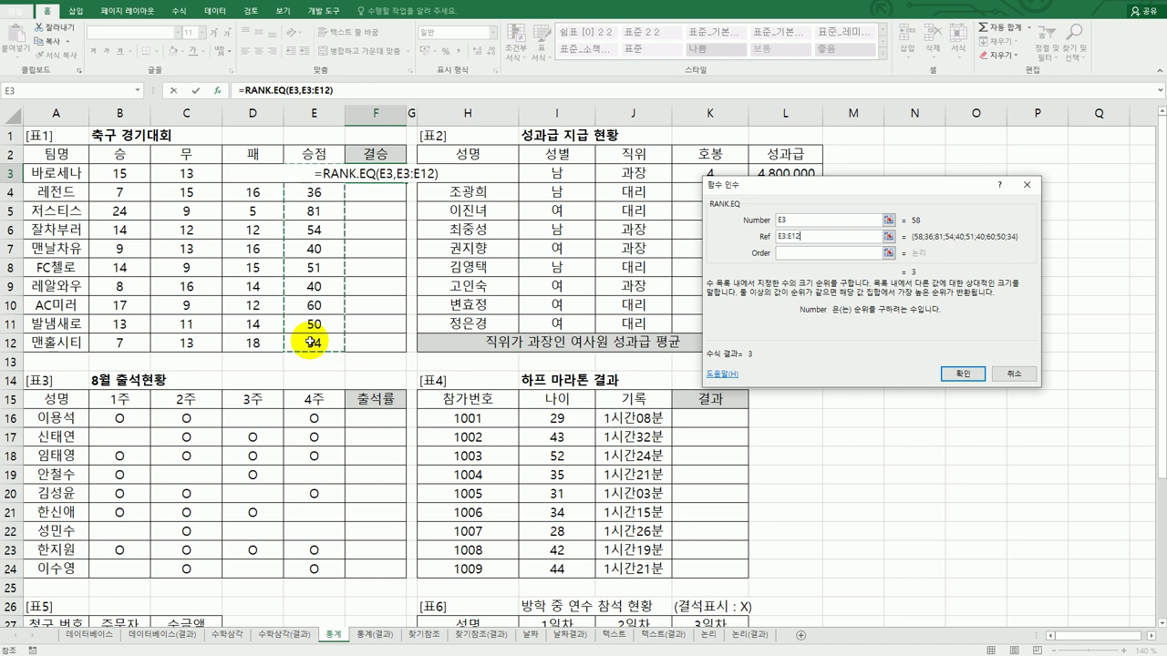
key("F4")
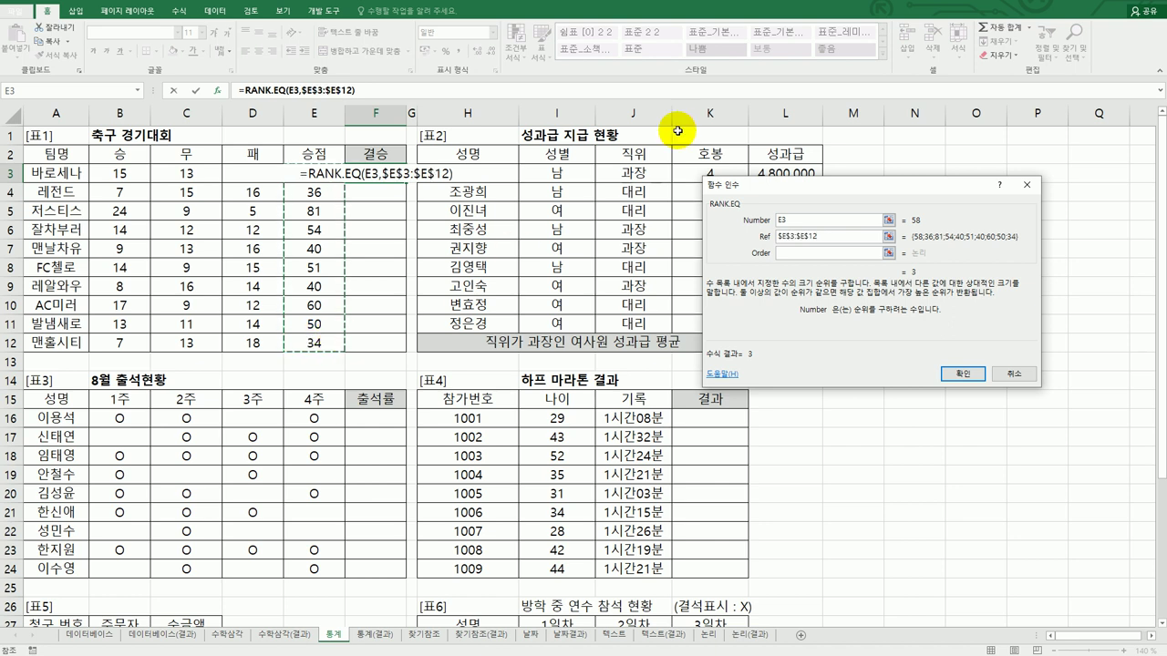
Leave the RANK.EQ order argument blank, confirm the formula and fill it from F3 down to F12.
left_click(807, 253)
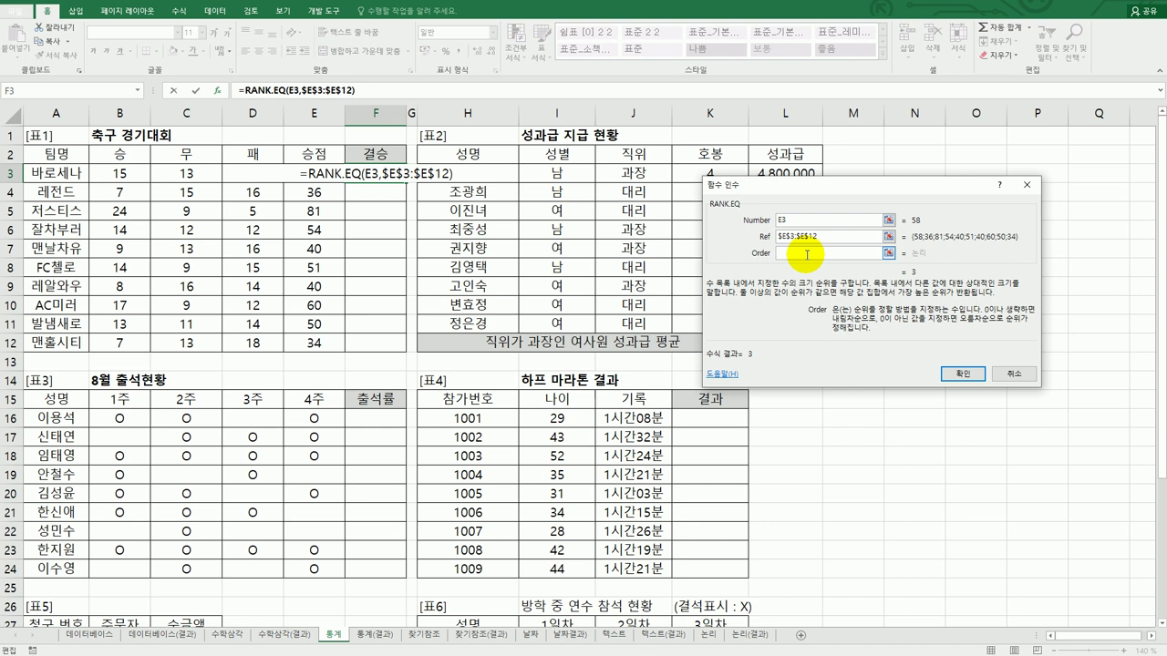
type("0")
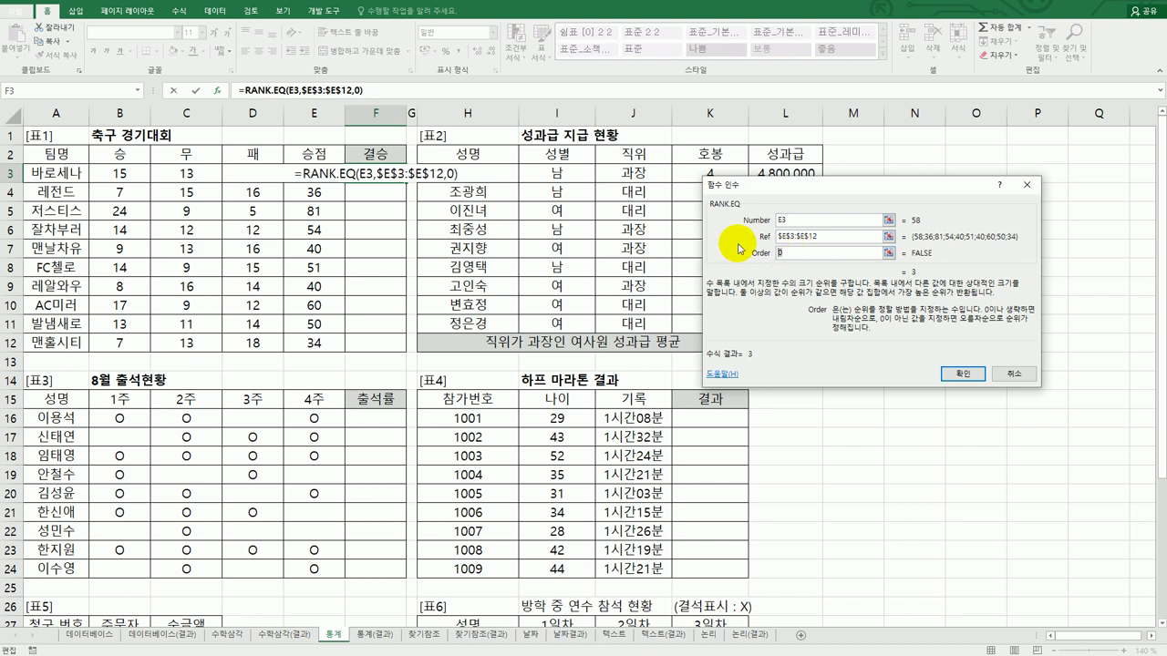
key("BackSpace")
left_click(950, 375)
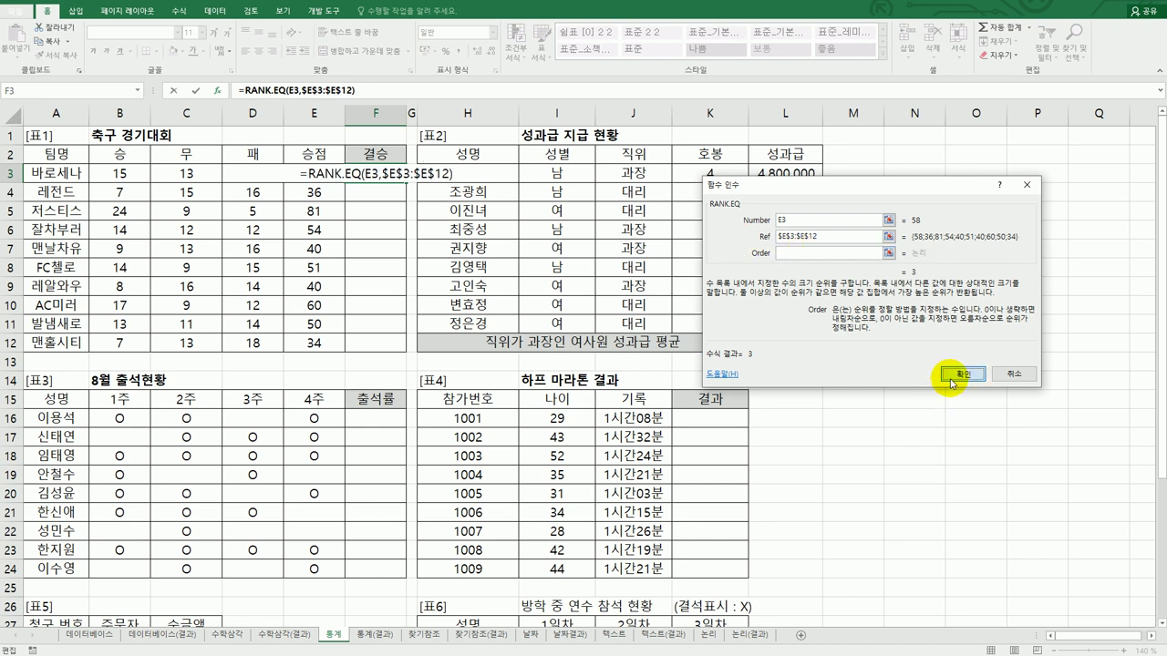
left_click_drag(406, 186, 407, 351)
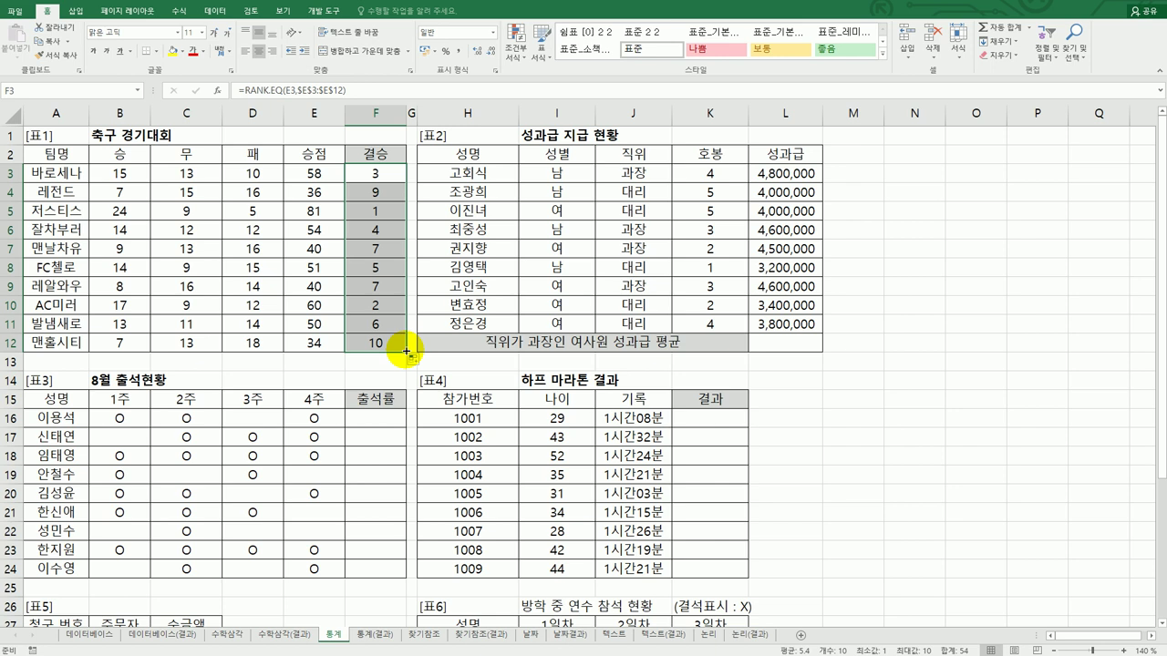
Wrap the rank formula in F3 in an IF function with the logical test RANK.EQ(E3,$E$3:$E$12)<=3.
left_click(388, 181)
double_click(385, 173)
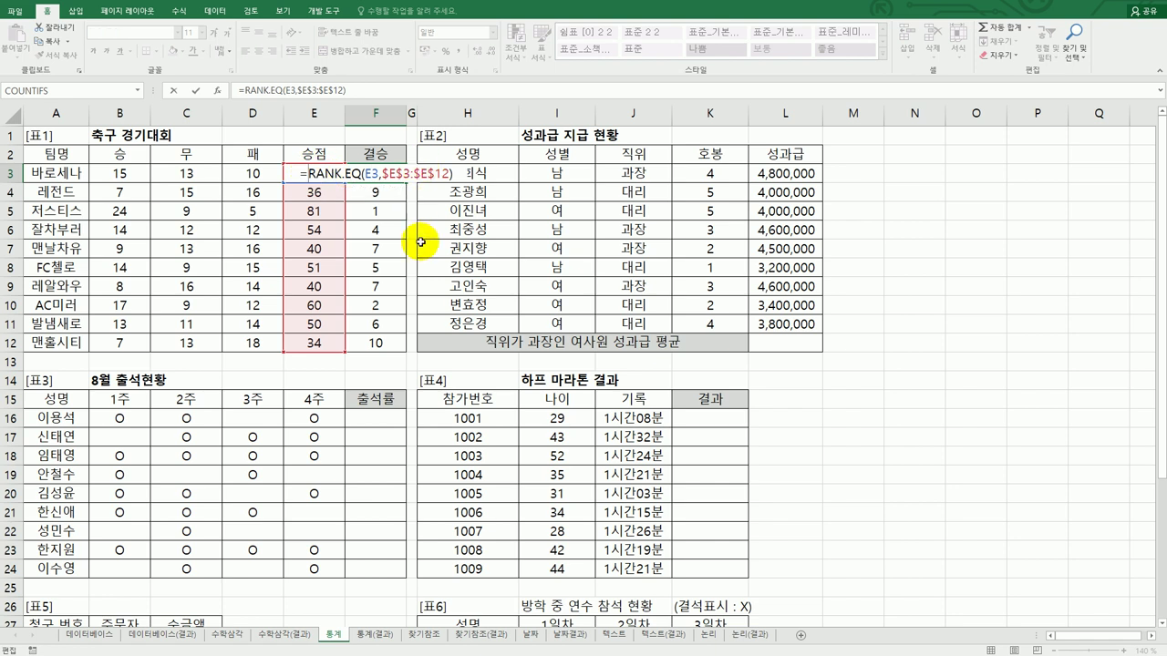
type("IF(")
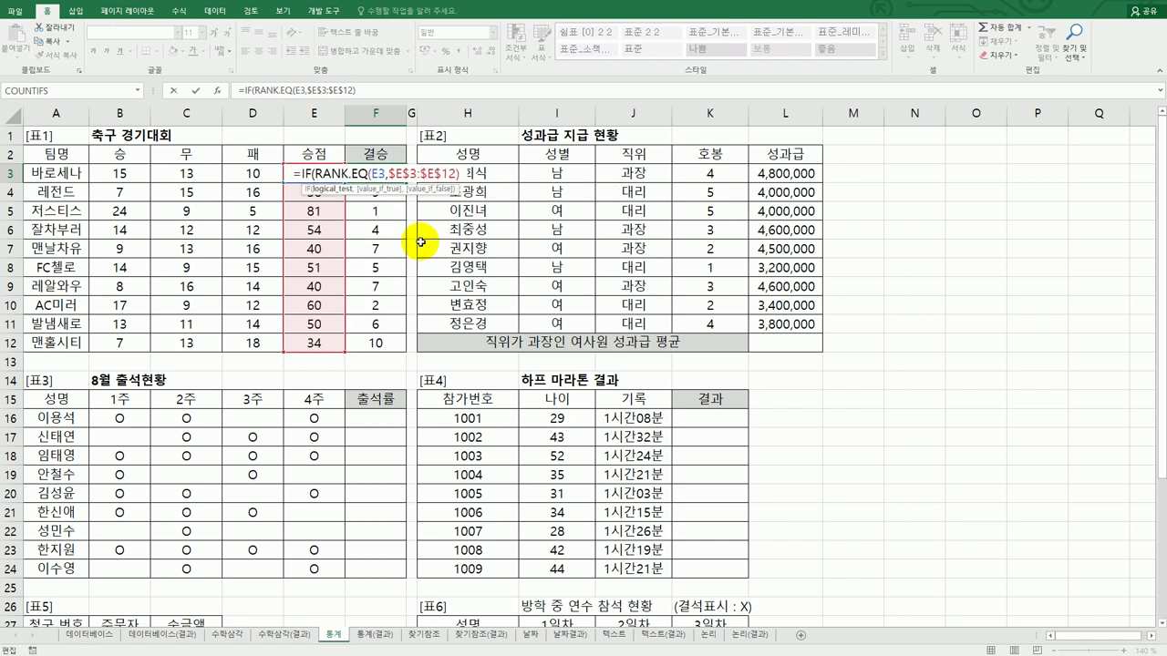
left_click(303, 173)
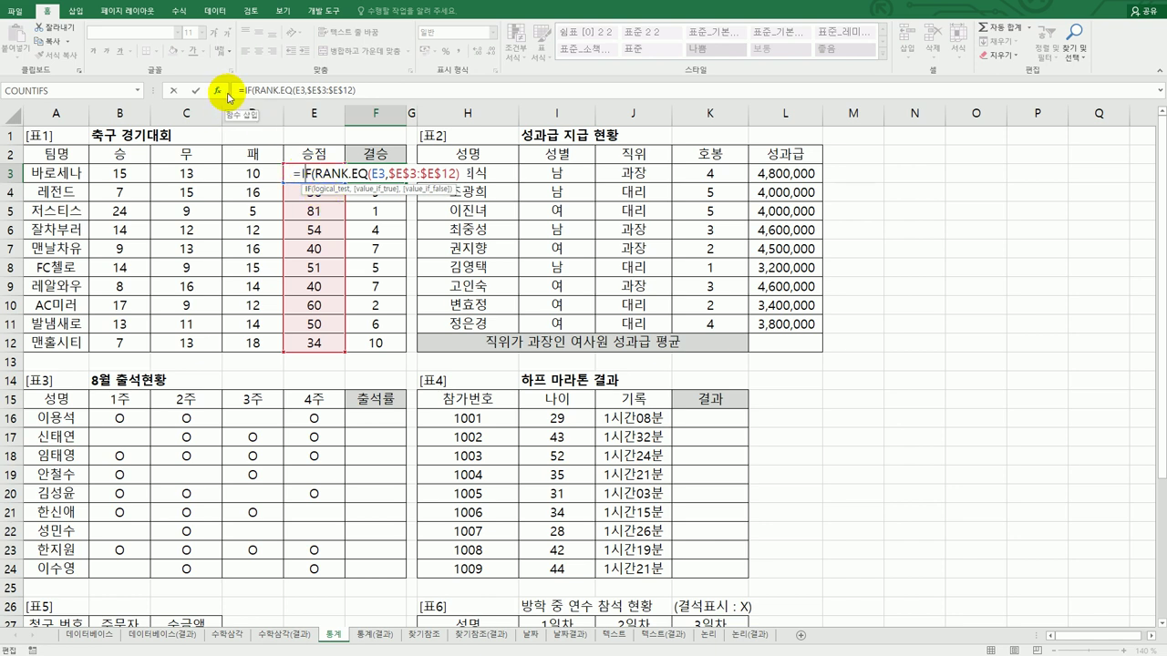
left_click(219, 91)
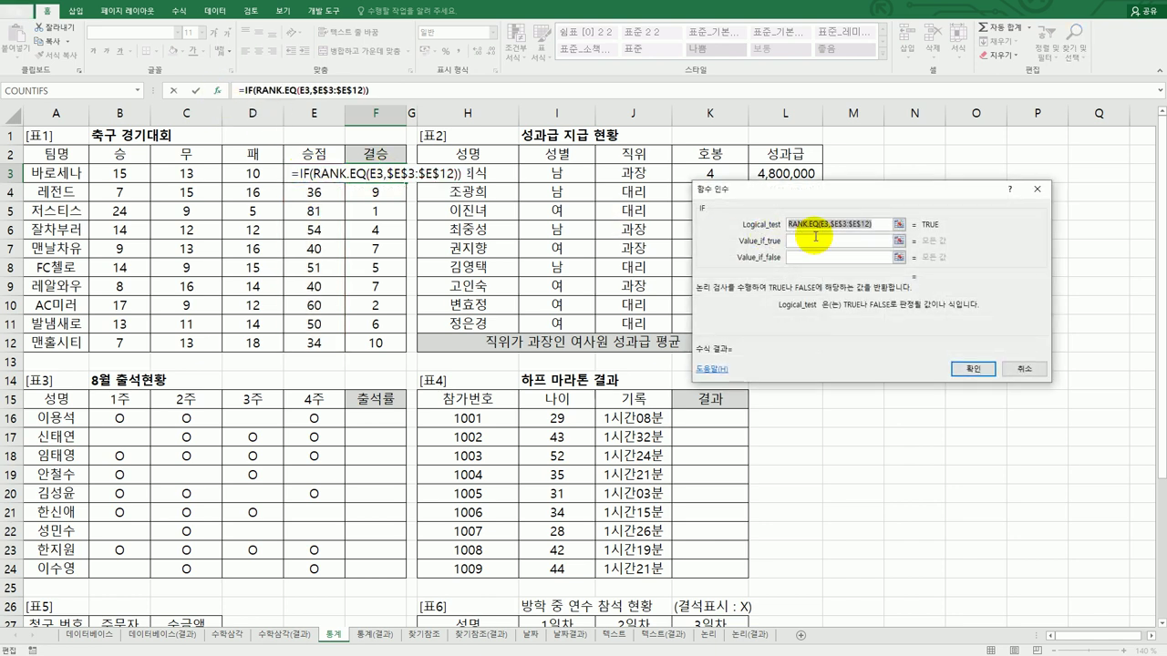
left_click(873, 225)
type("<=3")
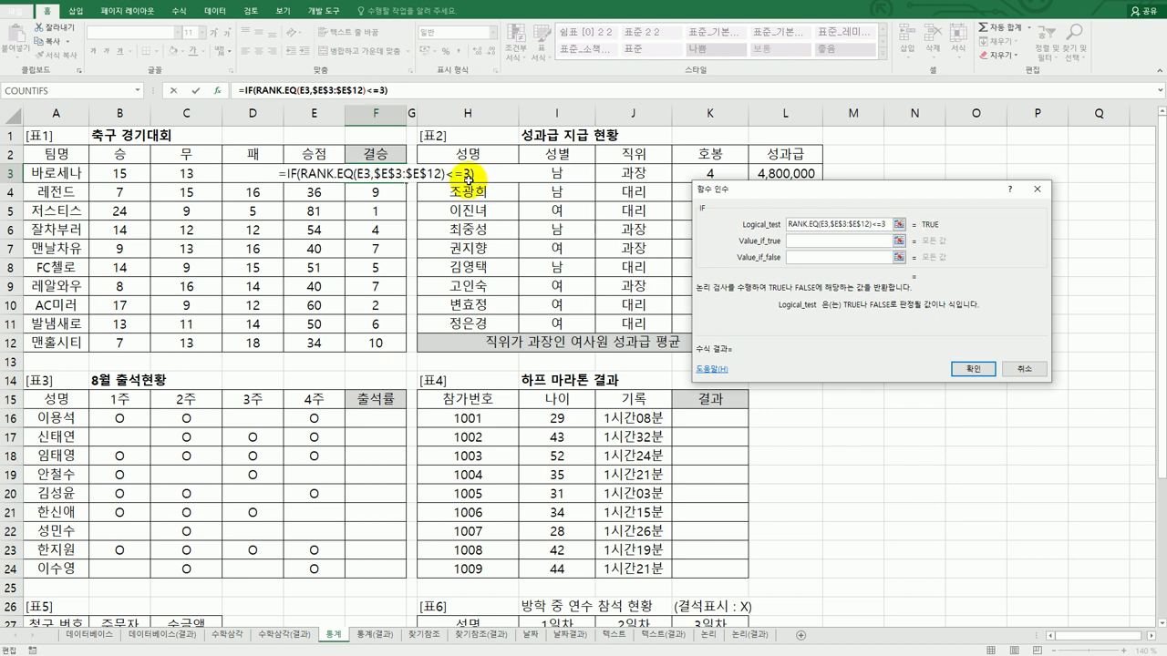
Make the IF return "결승진출" when true and "" when false, and fill the formula down to F12.
left_click(833, 242)
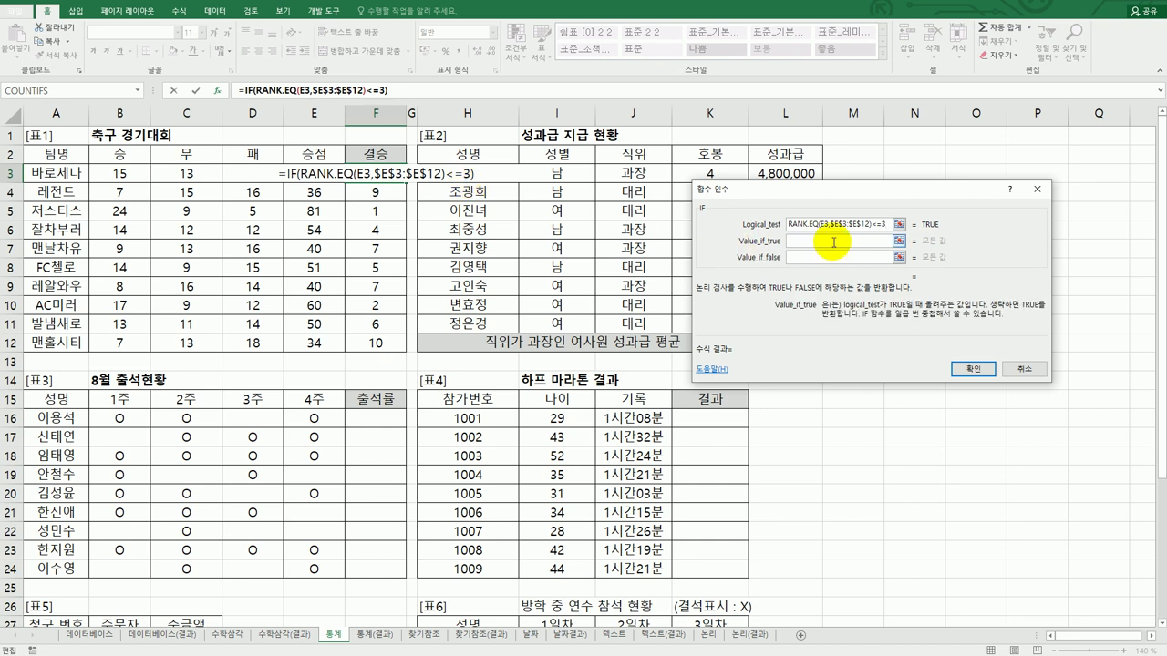
type("R")
key("BackSpace")
type("결승진ㅊ")
type("출")
key("Tab")
type("\"\"")
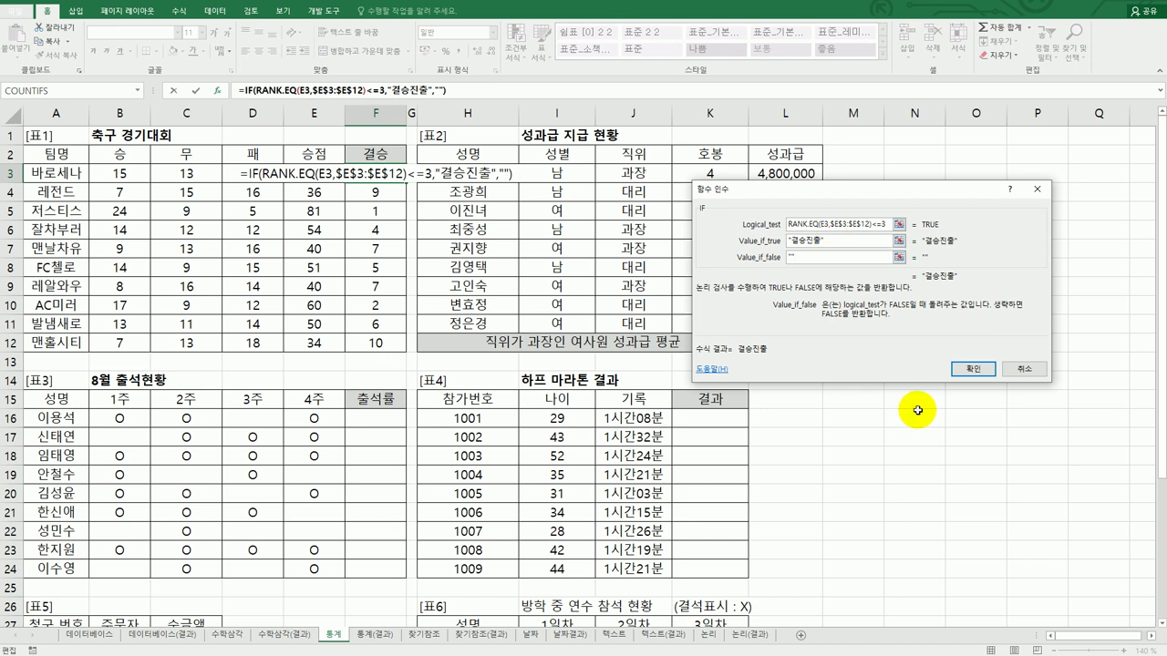
left_click(972, 370)
left_click_drag(407, 182, 415, 361)
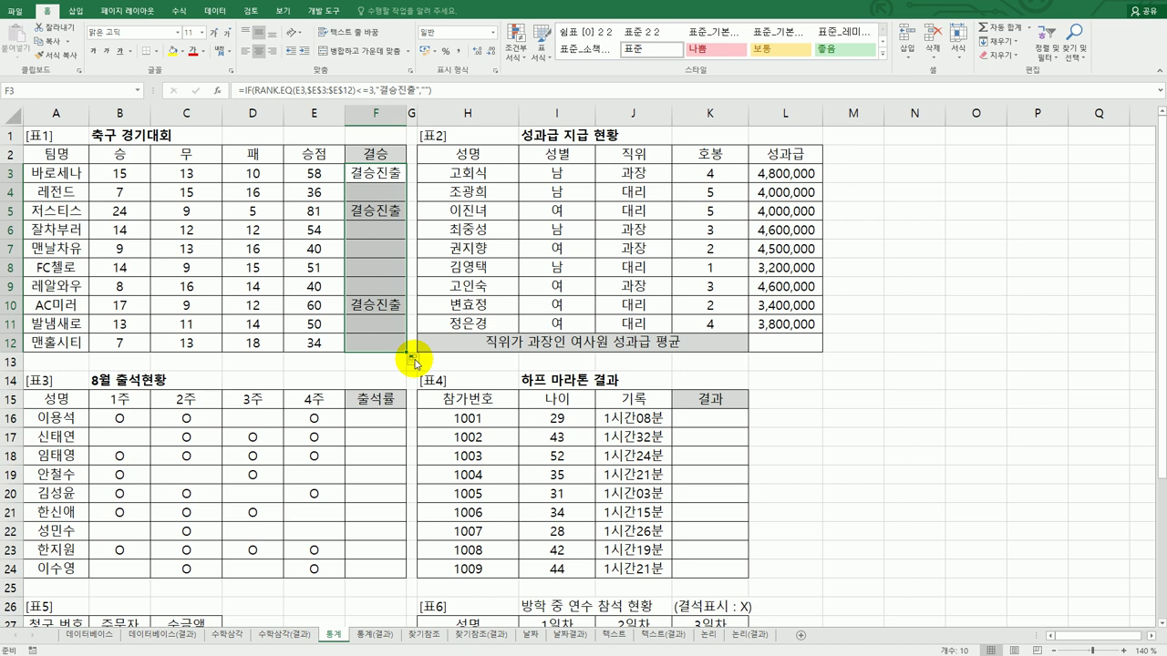
Start an AVERAGEIFS formula in cell L12 and place its function arguments dialog below the 성과급 data.
left_click(786, 346)
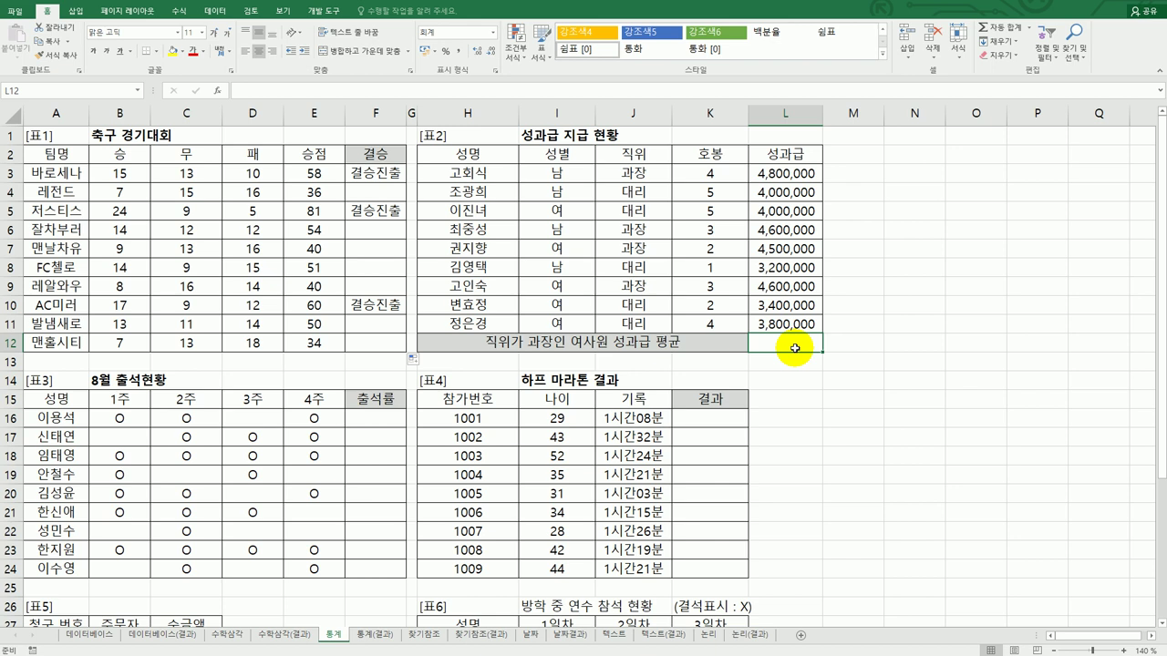
type("=")
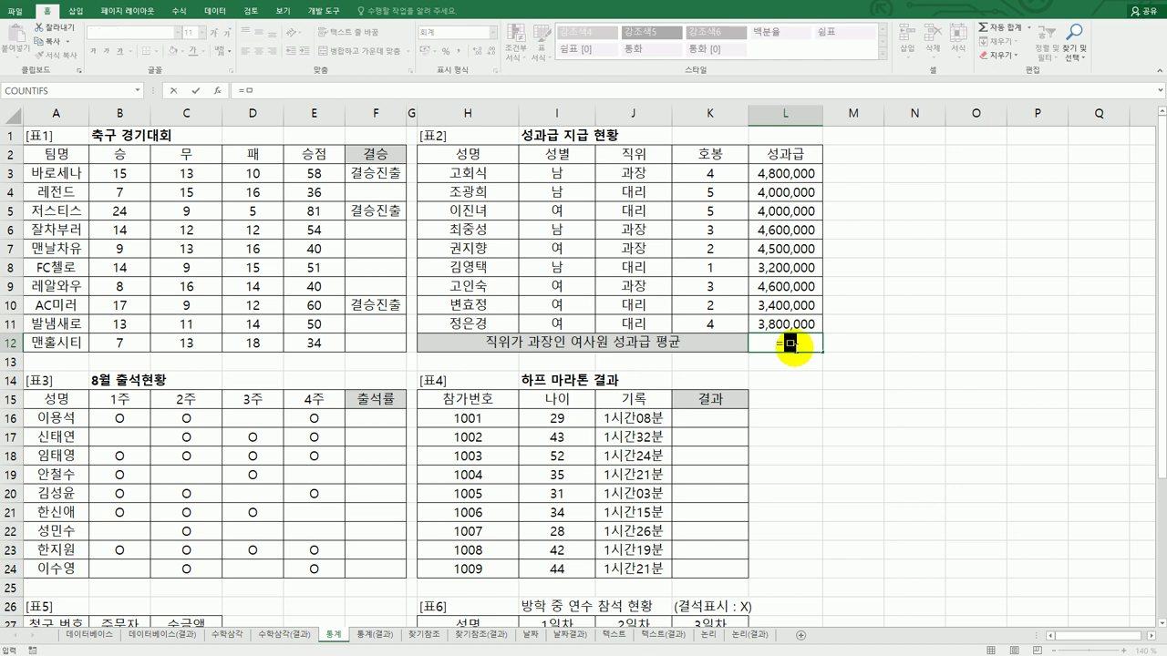
type("AV")
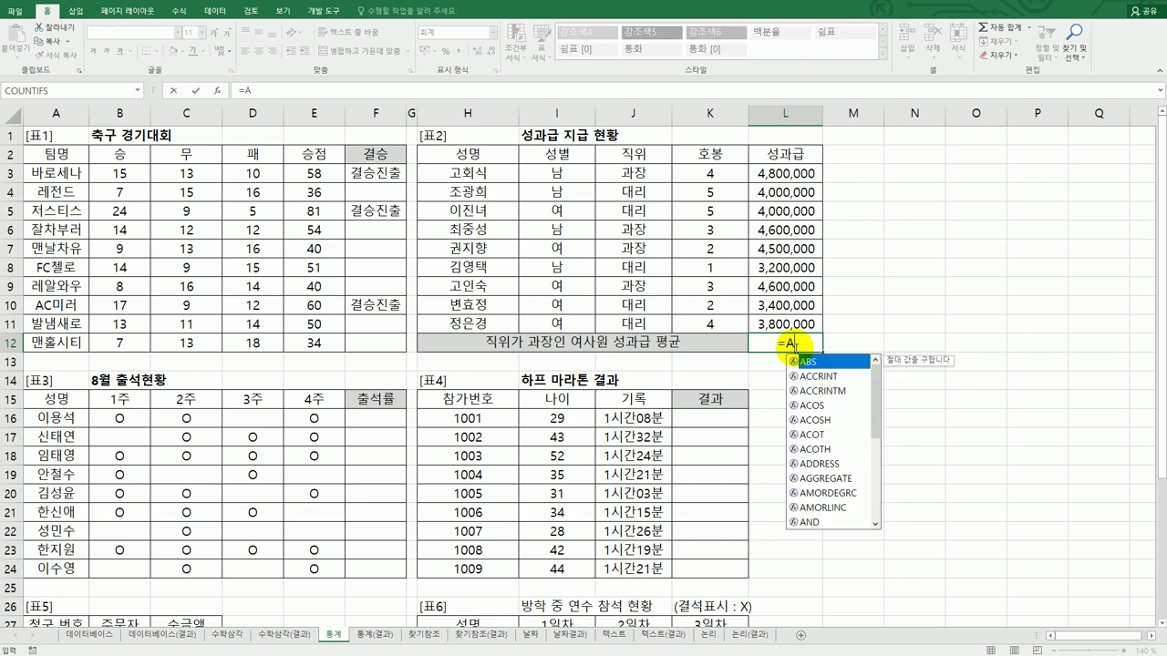
left_click(846, 422)
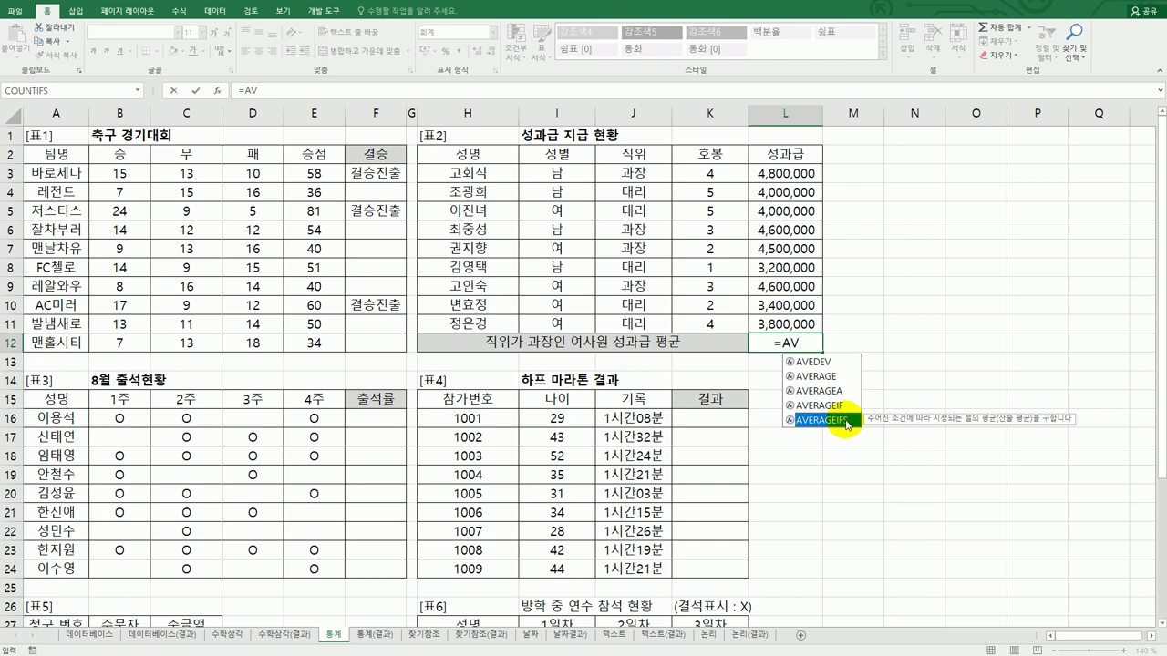
double_click(848, 422)
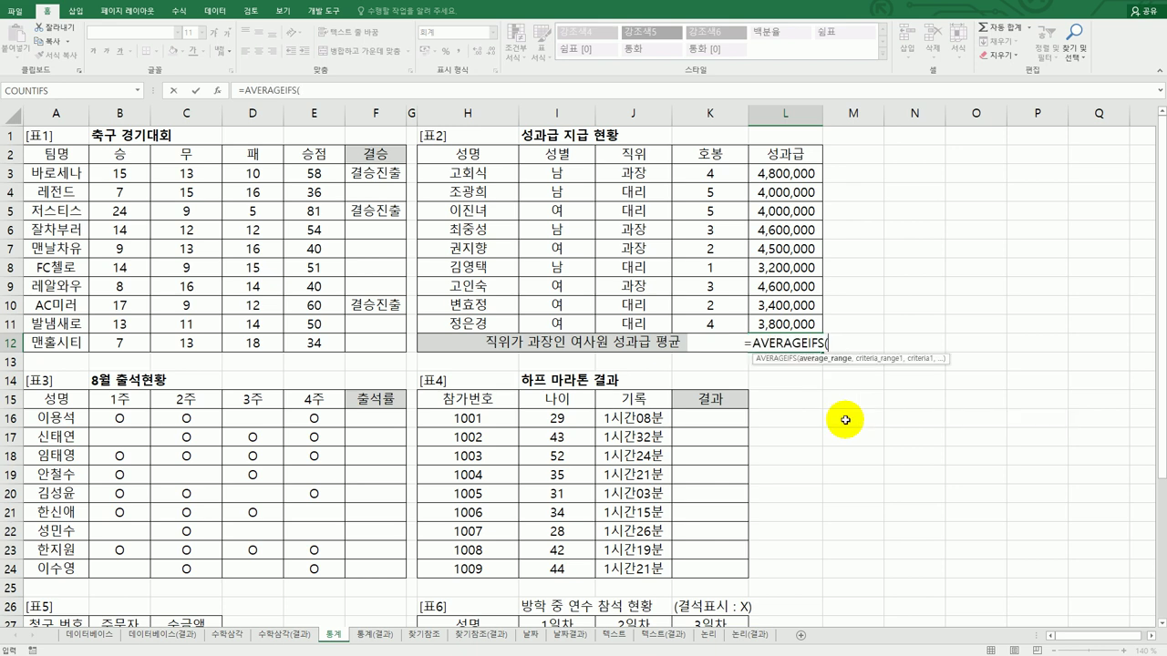
left_click(217, 90)
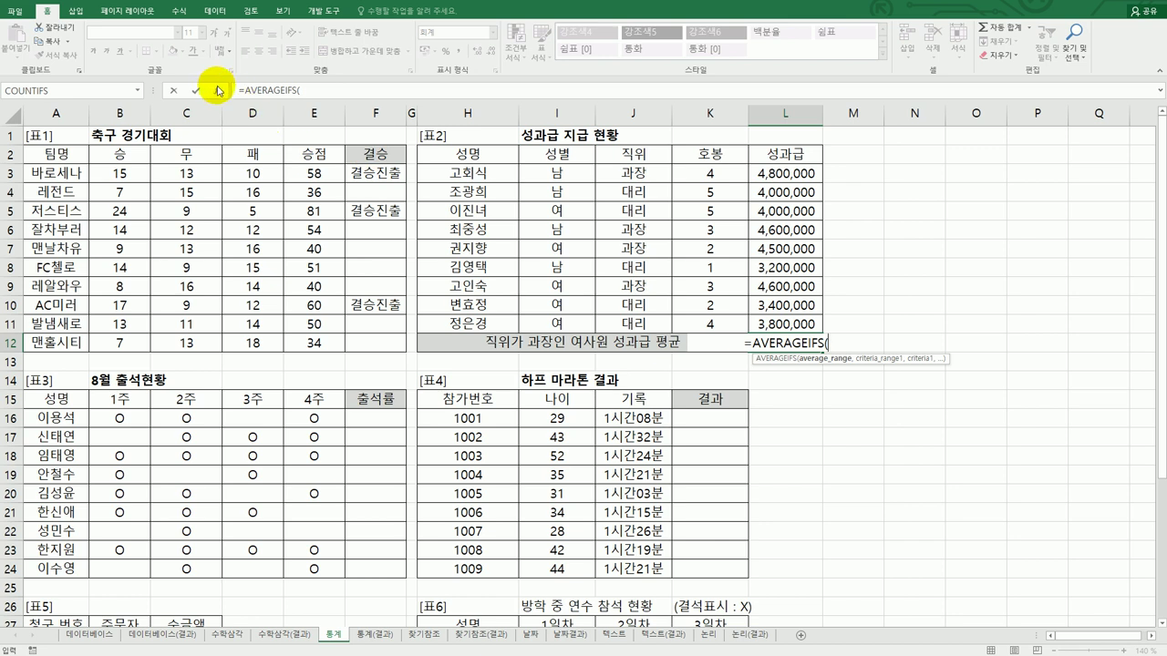
left_click_drag(830, 191, 857, 376)
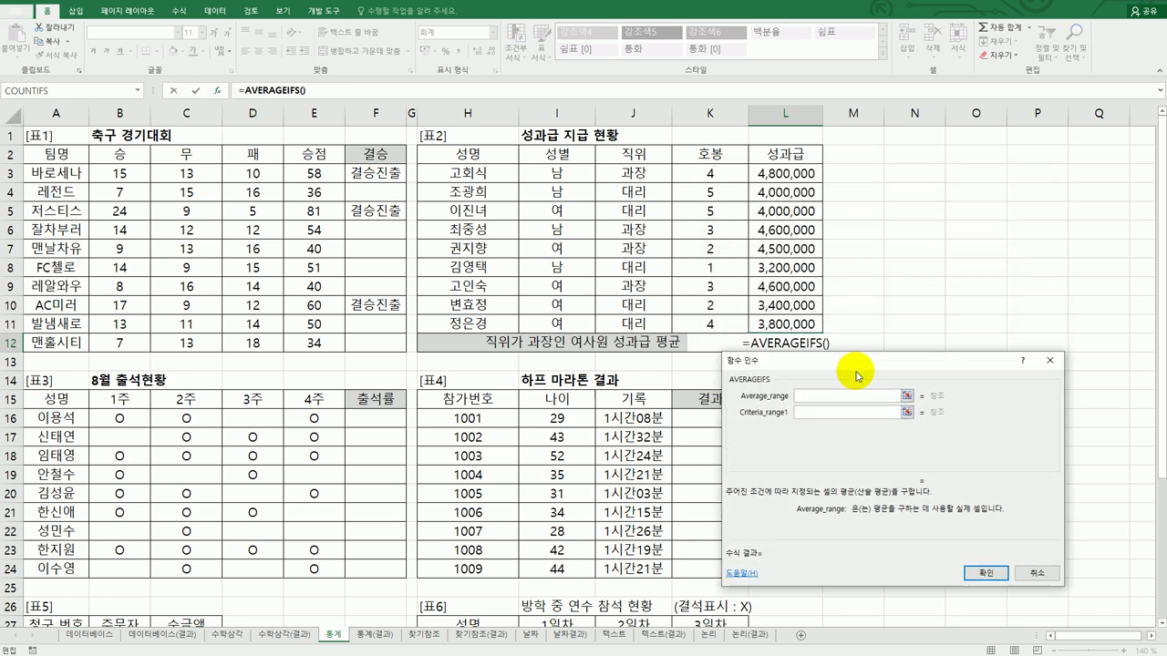
Set the AVERAGEIFS average range to L3:L11 and the first condition to range I3:I11 with criterion 여.
left_click_drag(774, 173, 762, 324)
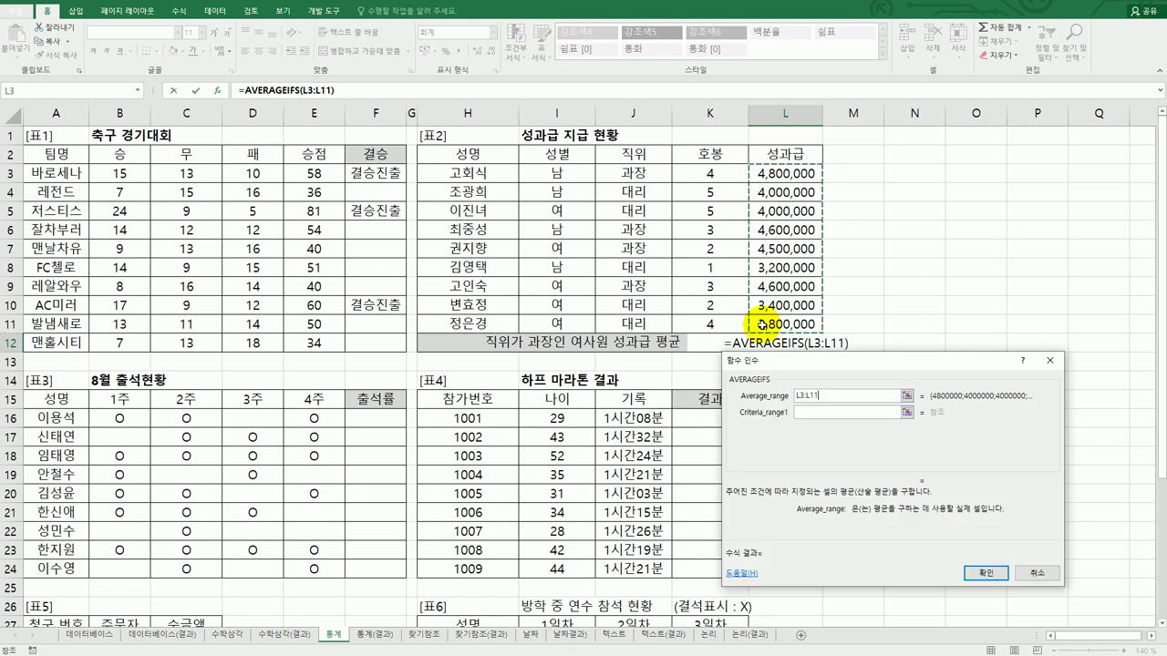
left_click(823, 415)
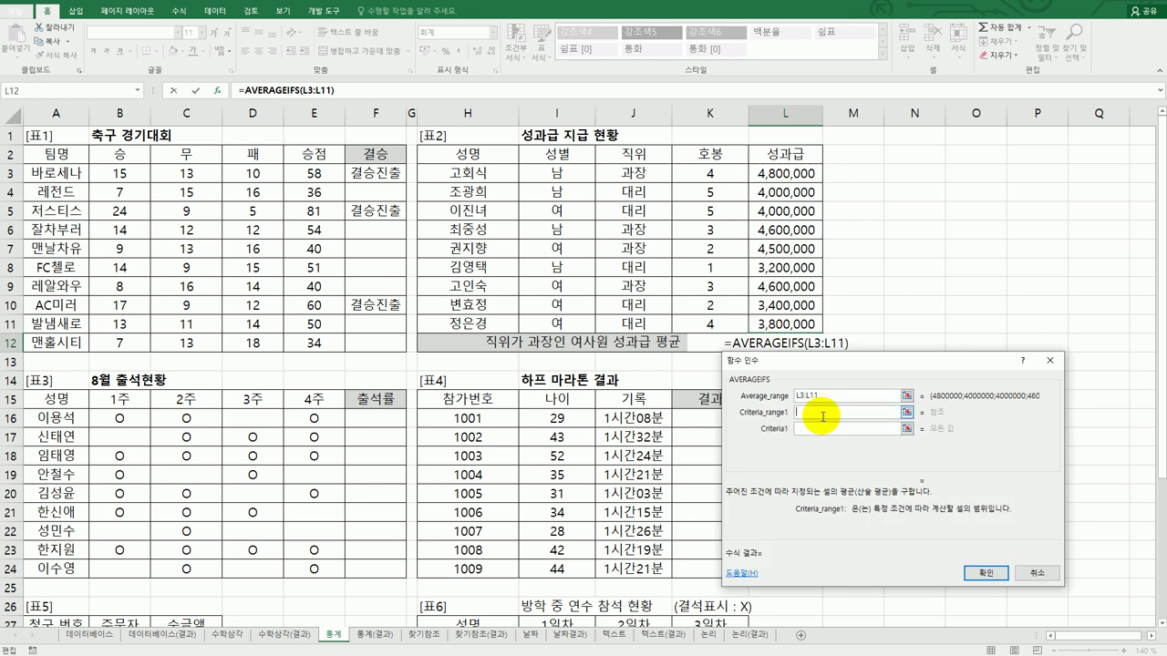
left_click_drag(561, 173, 565, 326)
left_click(825, 427)
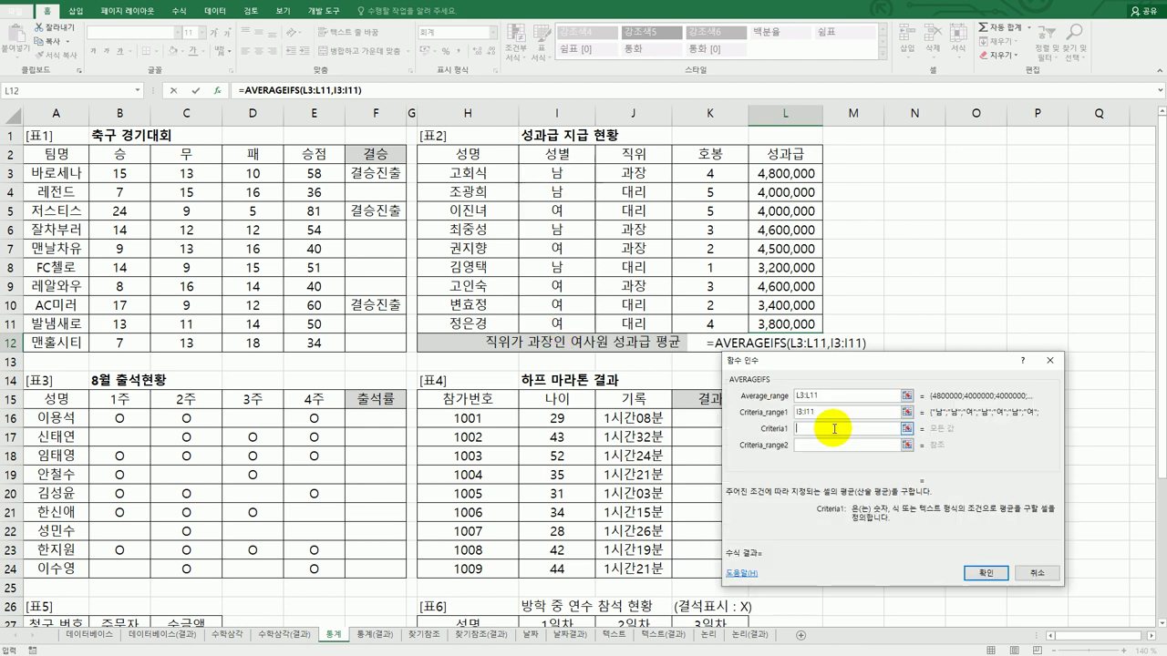
type("DU")
key("BackSpace")
key("BackSpace")
type("여")
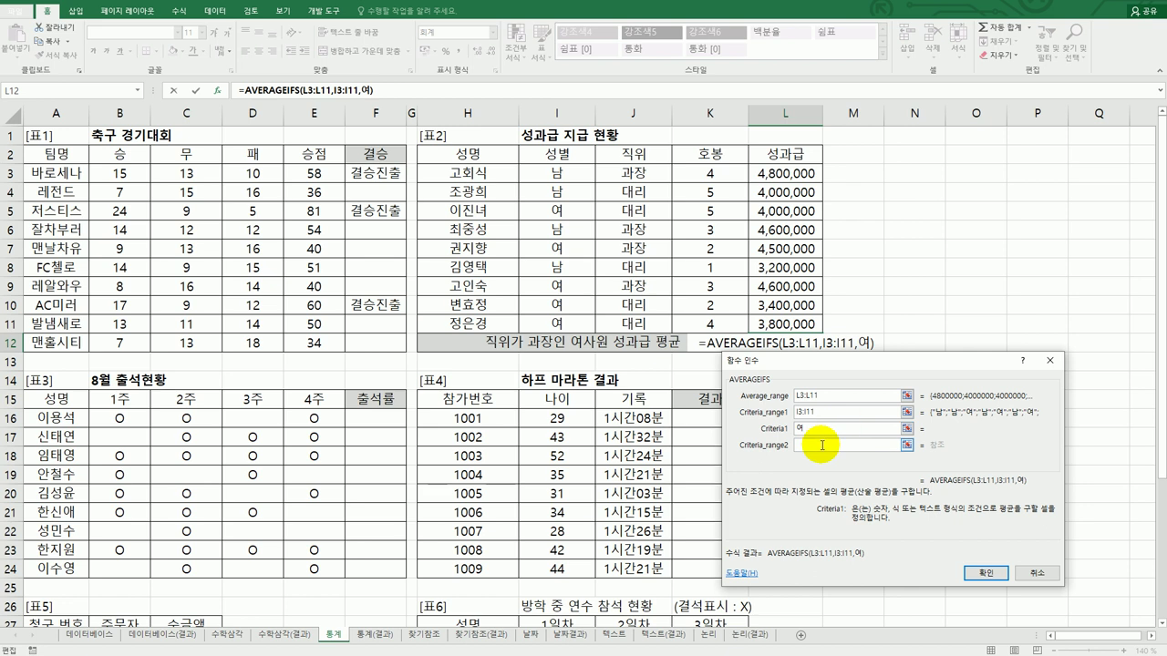
Add the second AVERAGEIFS condition, range J3:J11 with criterion 과장, and complete the formula in L12.
left_click(824, 446)
left_click_drag(629, 173, 633, 324)
left_click(822, 461)
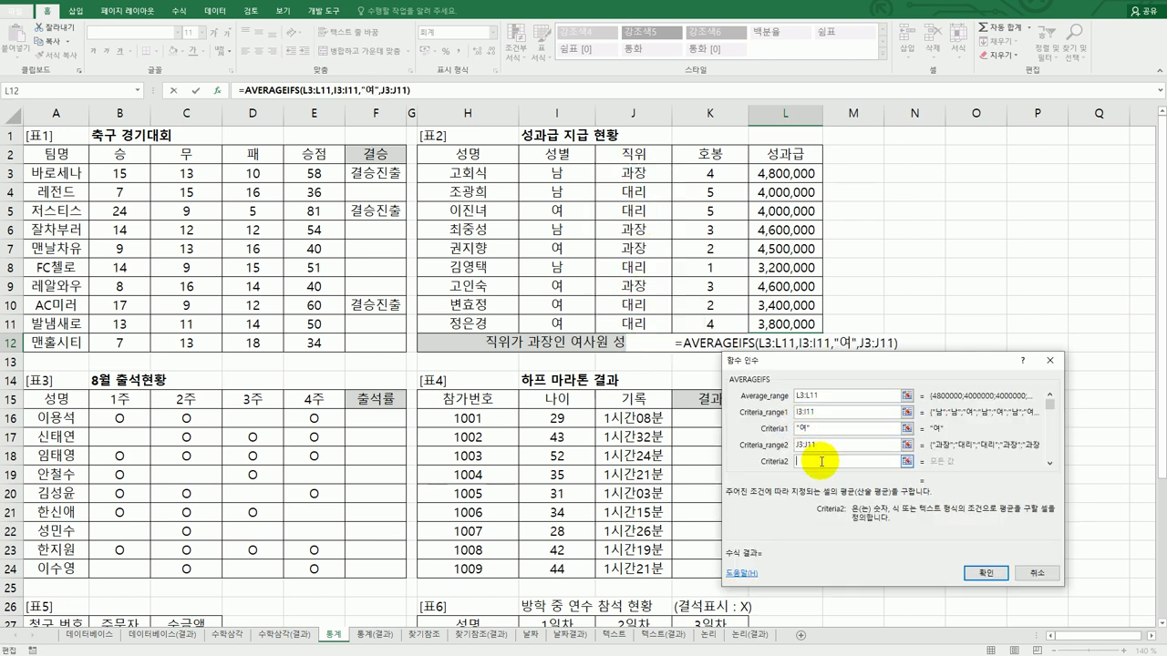
type("과장")
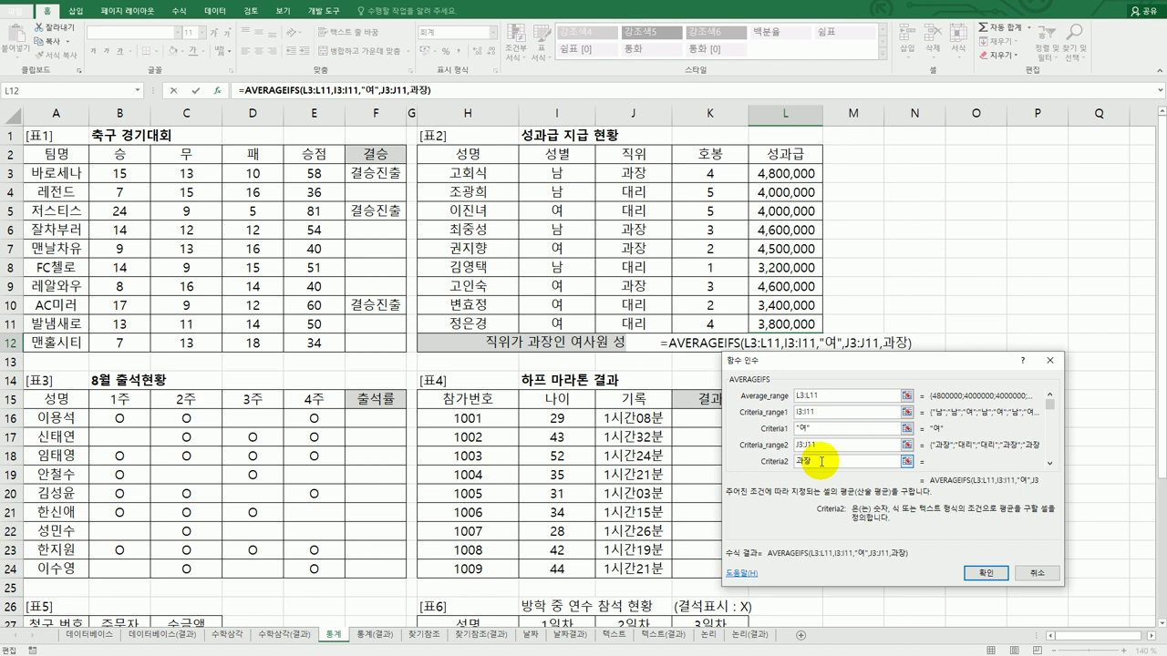
left_click(983, 570)
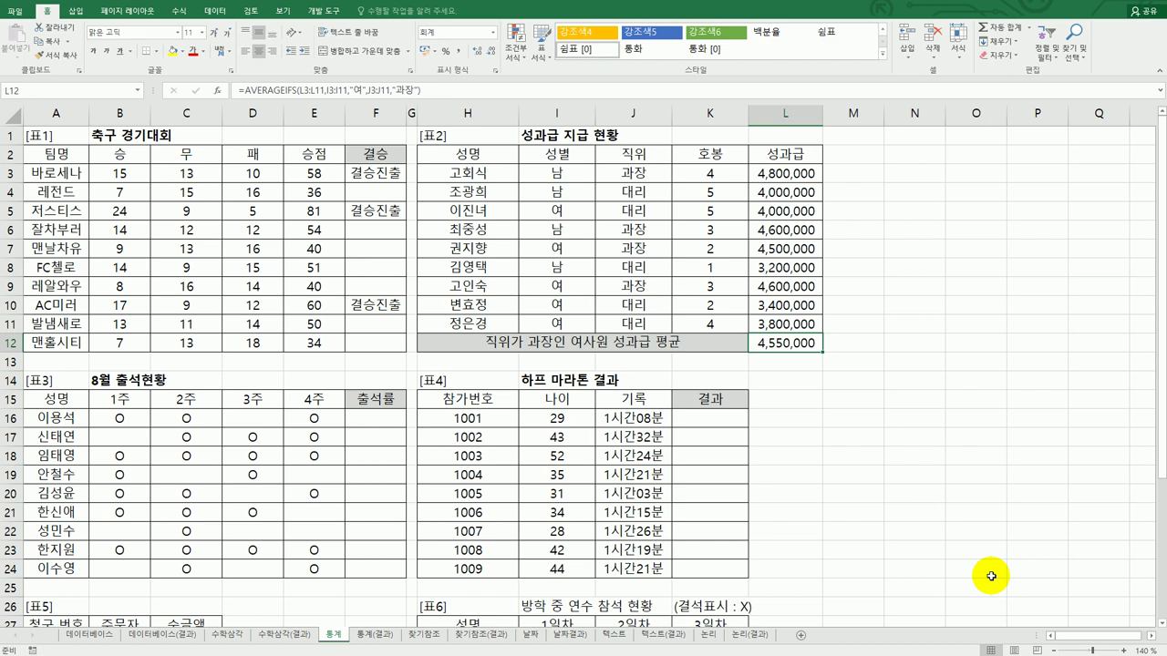
Wrap the AVERAGEIFS formula in L12 in a ROUND function with Num_digits set to -4.
double_click(782, 348)
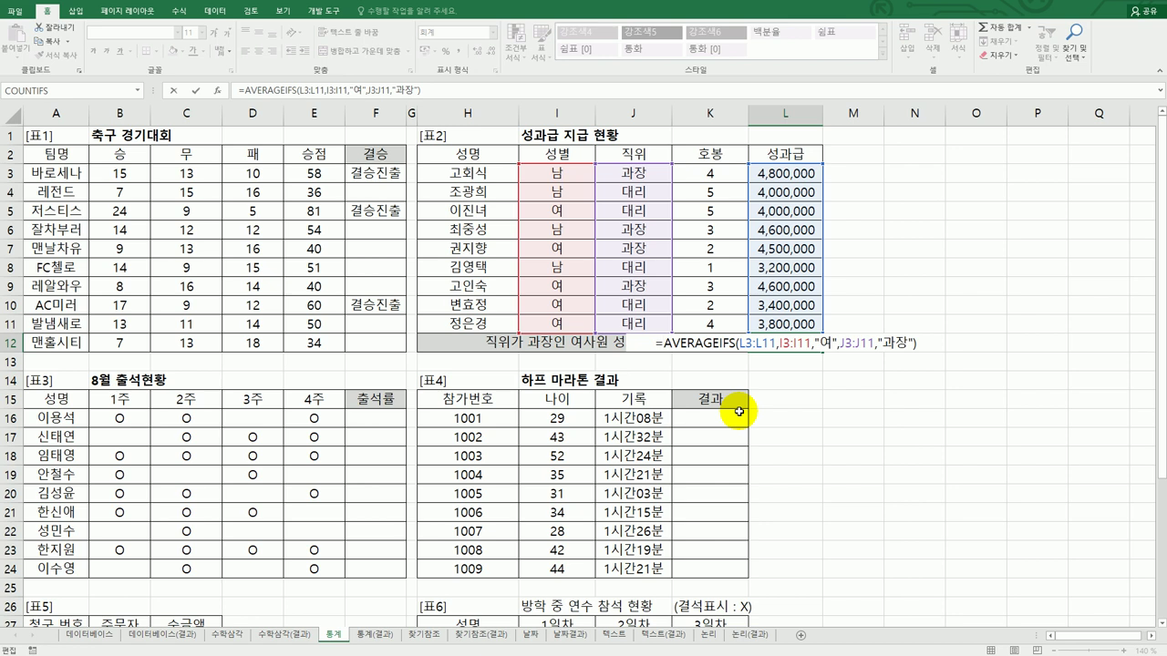
type("ROUND(")
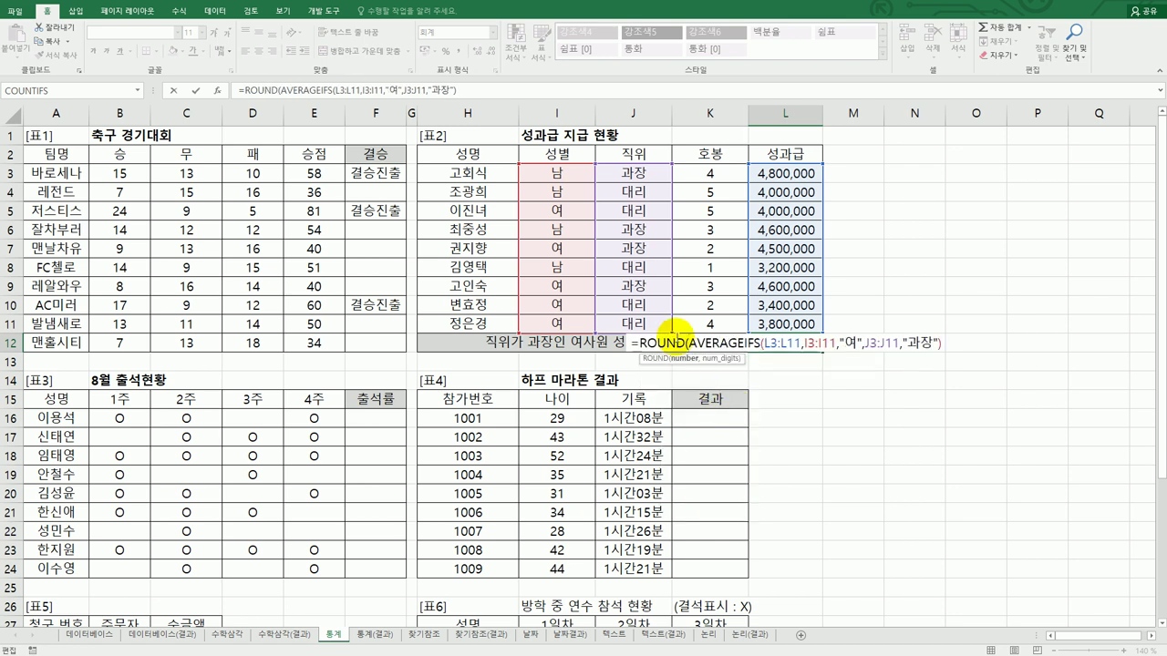
left_click(218, 91)
left_click(822, 439)
type("-1")
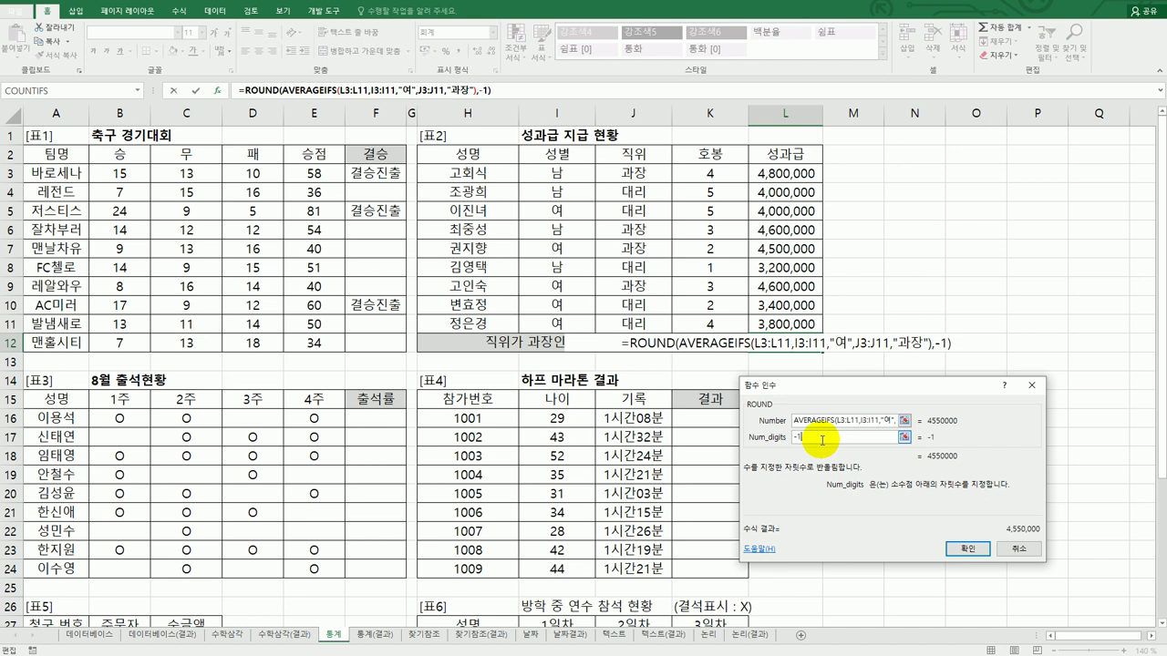
key("BackSpace")
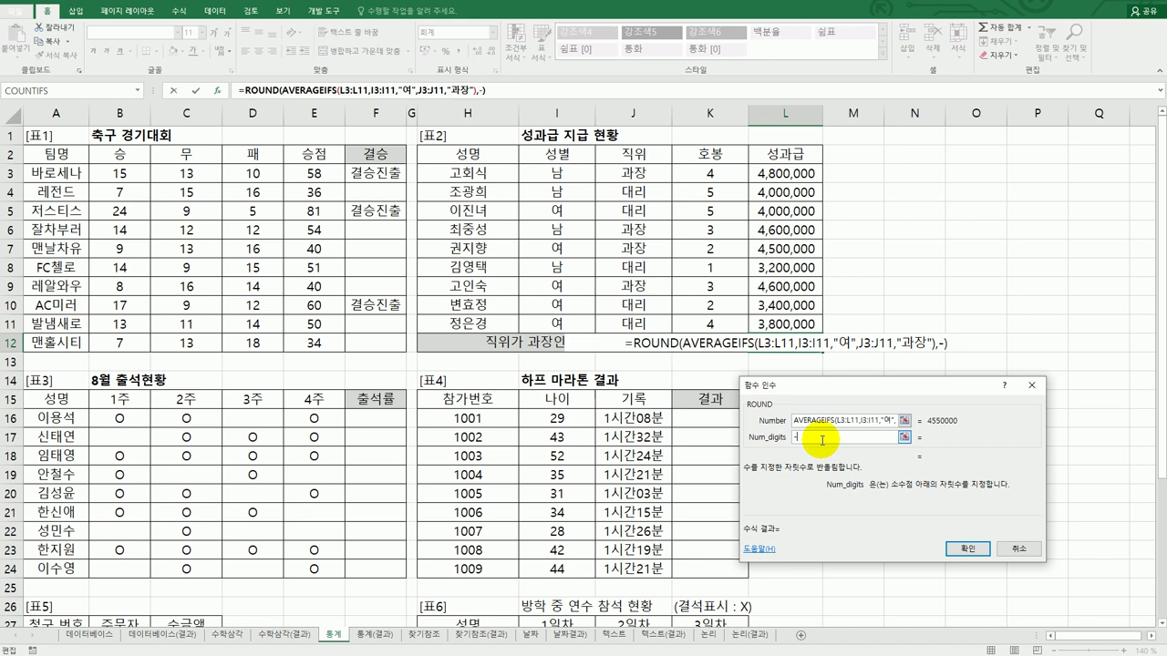
type("4")
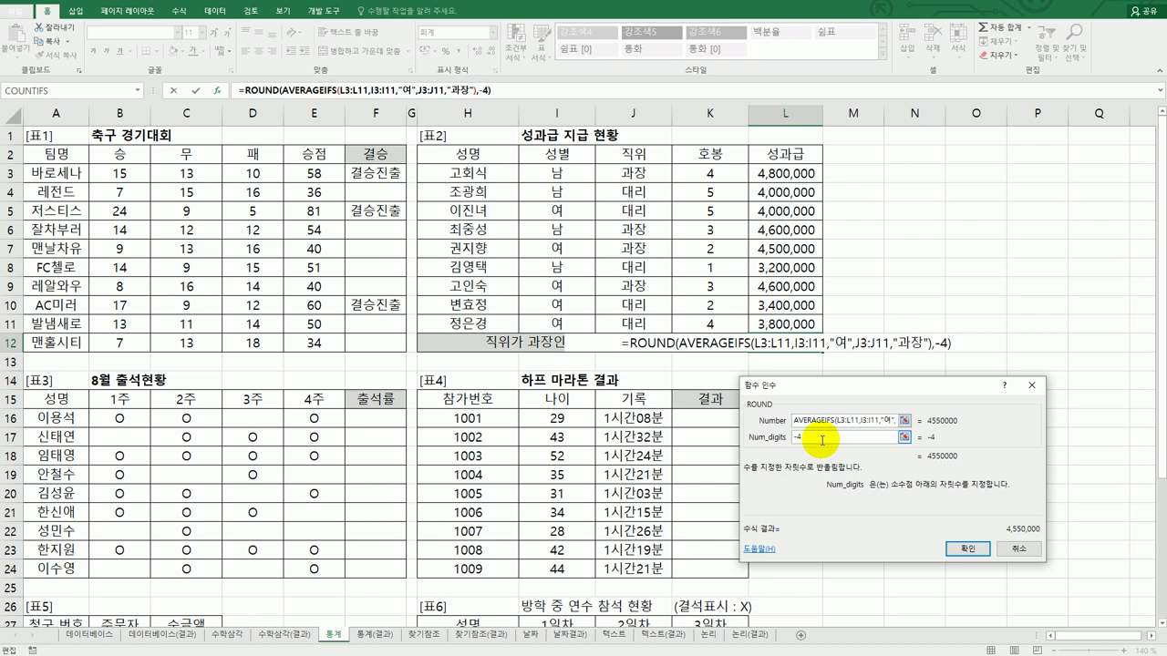
left_click(962, 547)
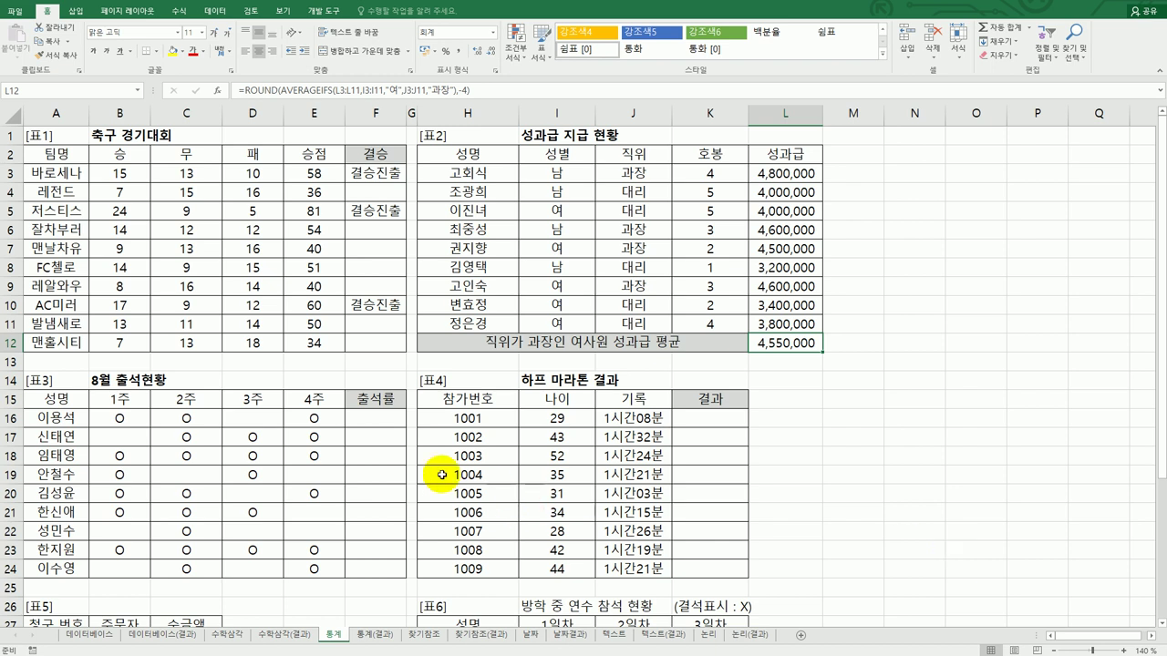
Enter =COUNTA(B16:E16) in the 출석률 cell F16 and fill it down to F24.
left_click(388, 427)
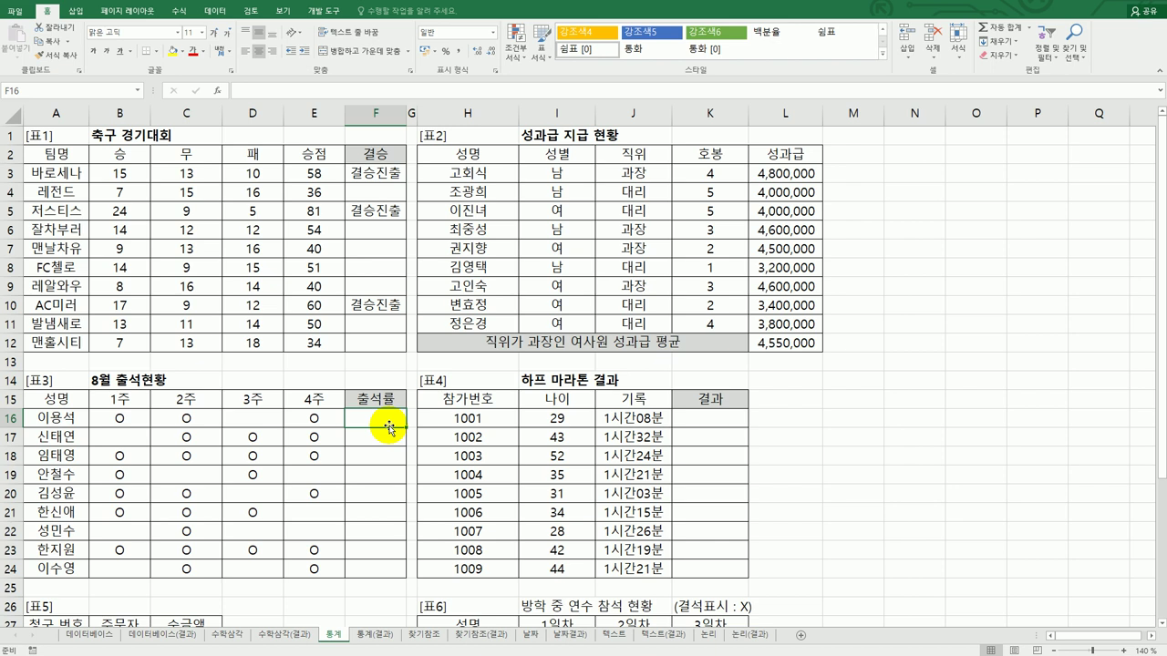
scroll(388, 427, "down", 4)
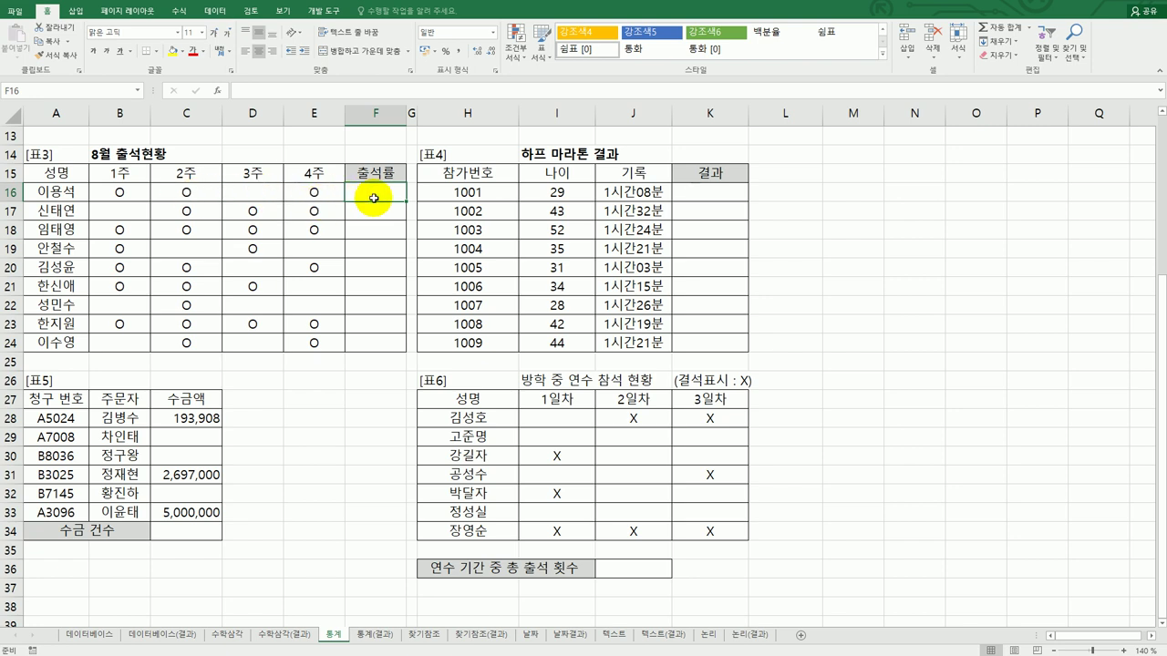
type("=COU")
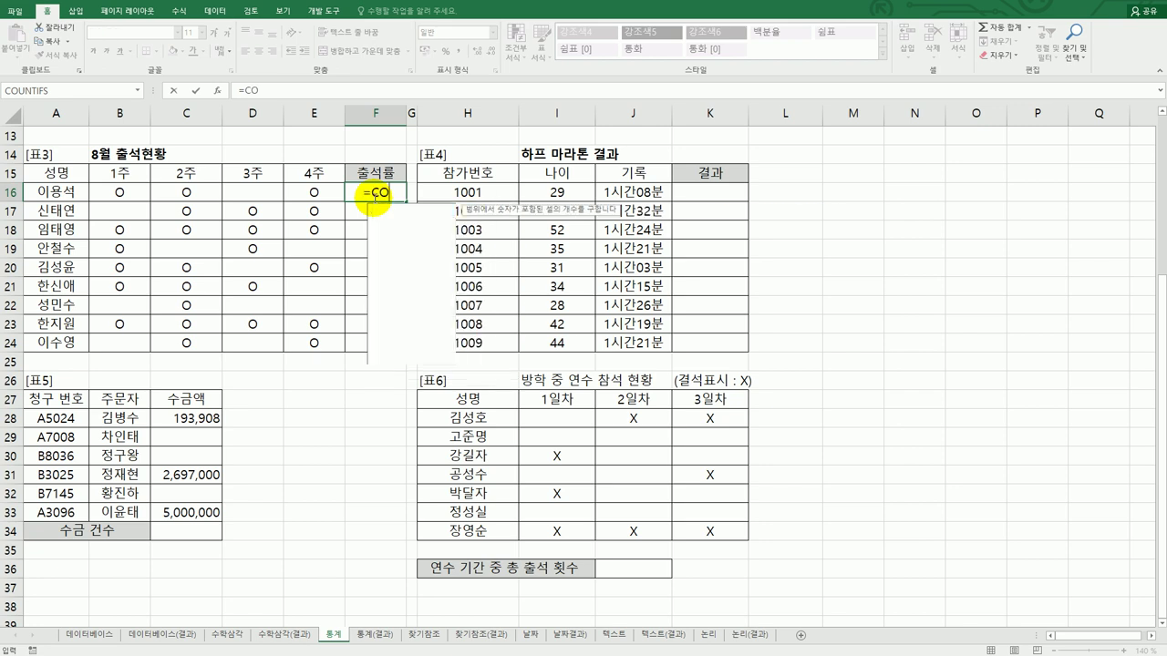
double_click(415, 225)
left_click_drag(121, 192, 304, 188)
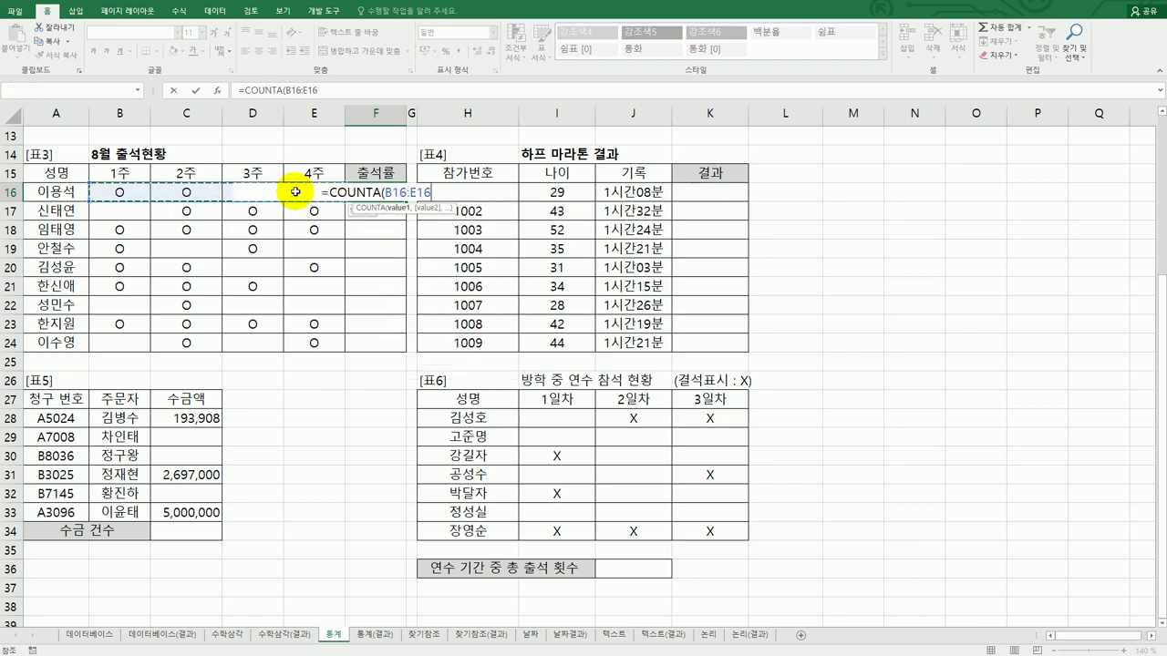
key("Return")
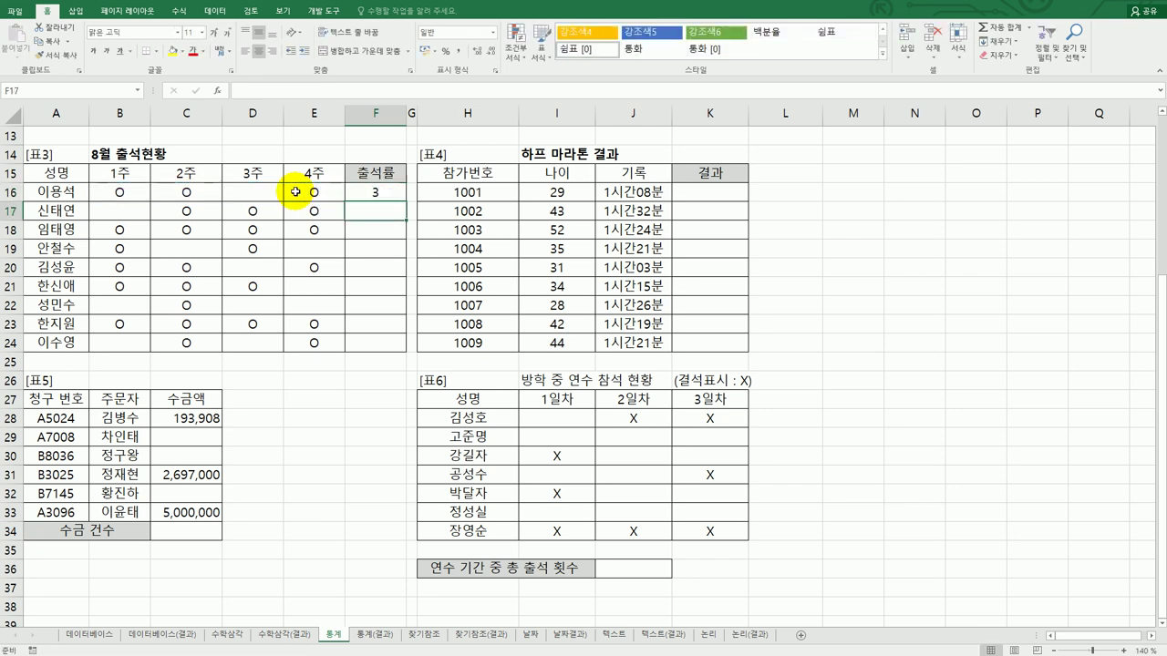
left_click(381, 194)
left_click_drag(404, 202, 385, 356)
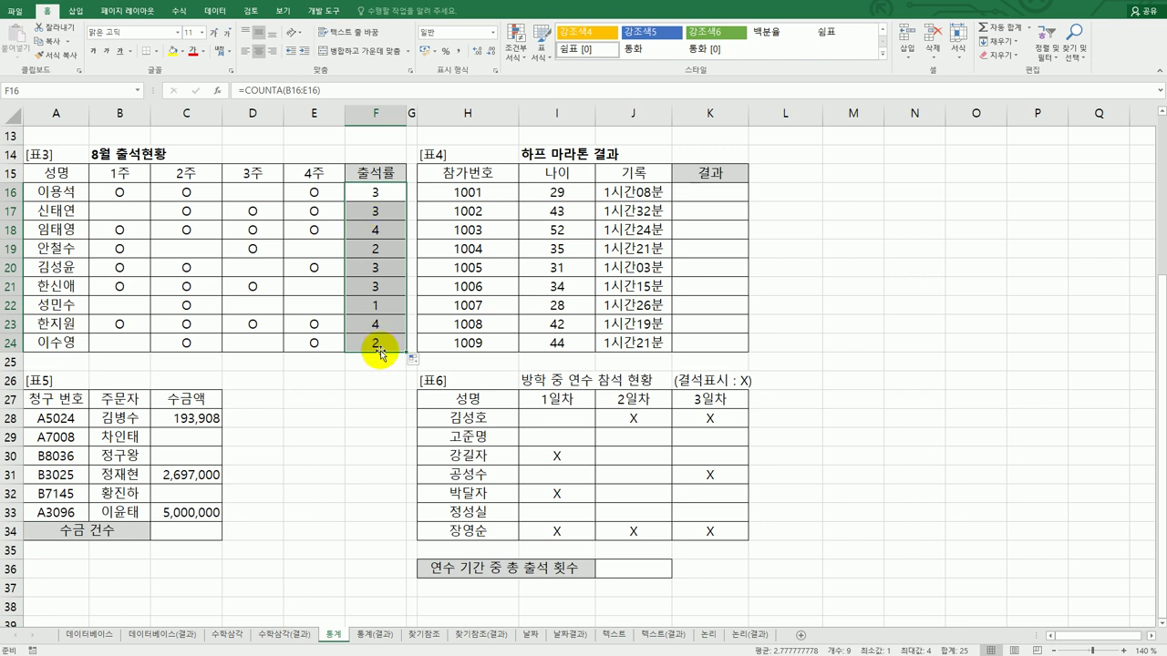
Wrap the COUNTA formula in F16 in a CHOOSE function as its index number, and place its arguments dialog beside 표4.
left_click(394, 191)
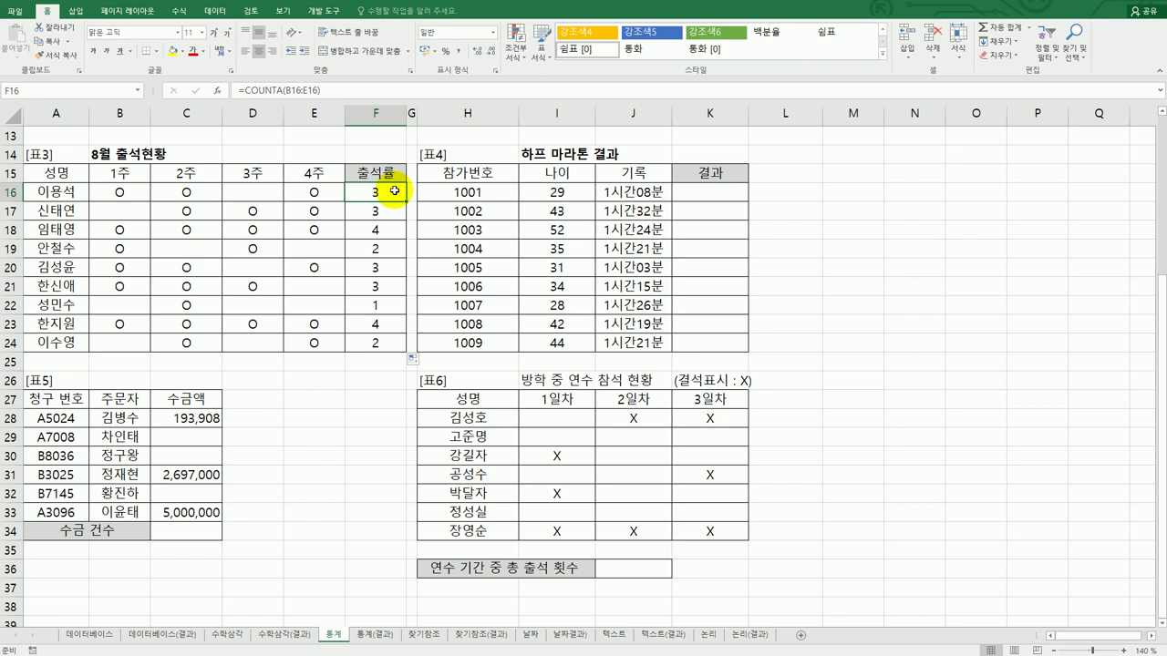
double_click(394, 191)
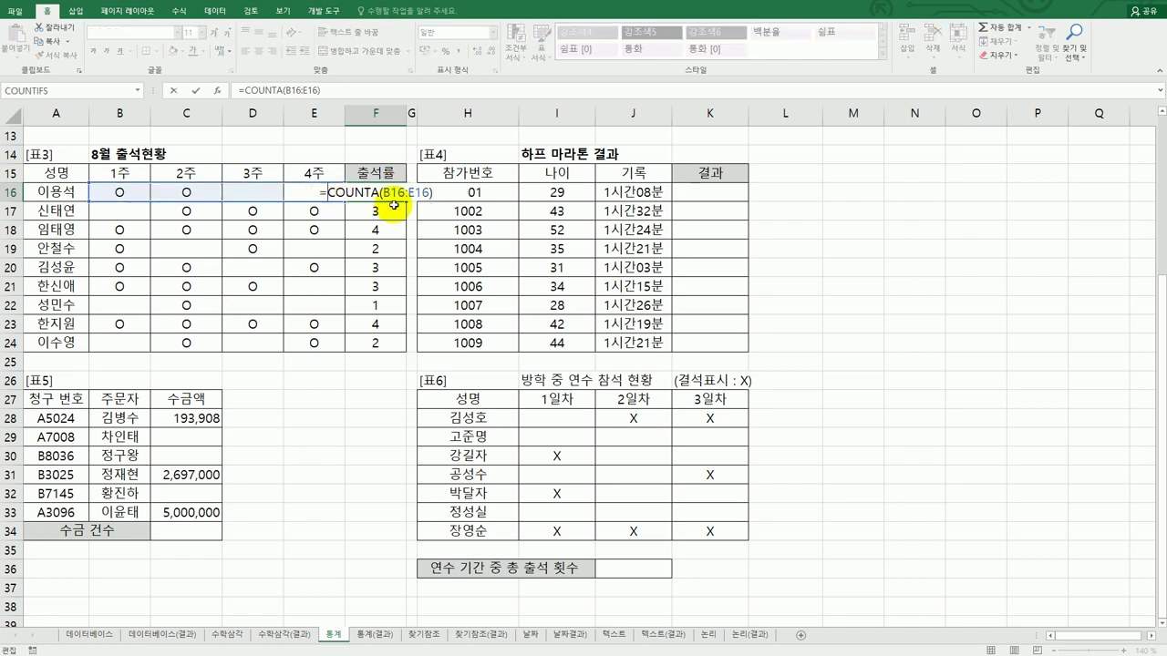
type("CHO")
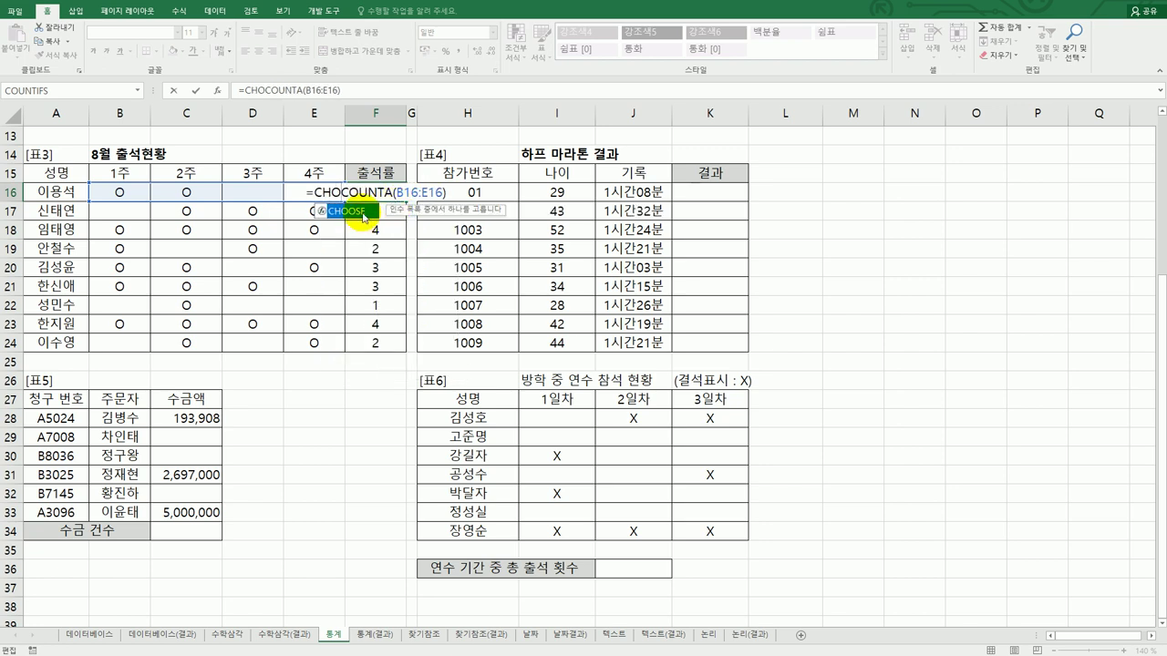
double_click(364, 212)
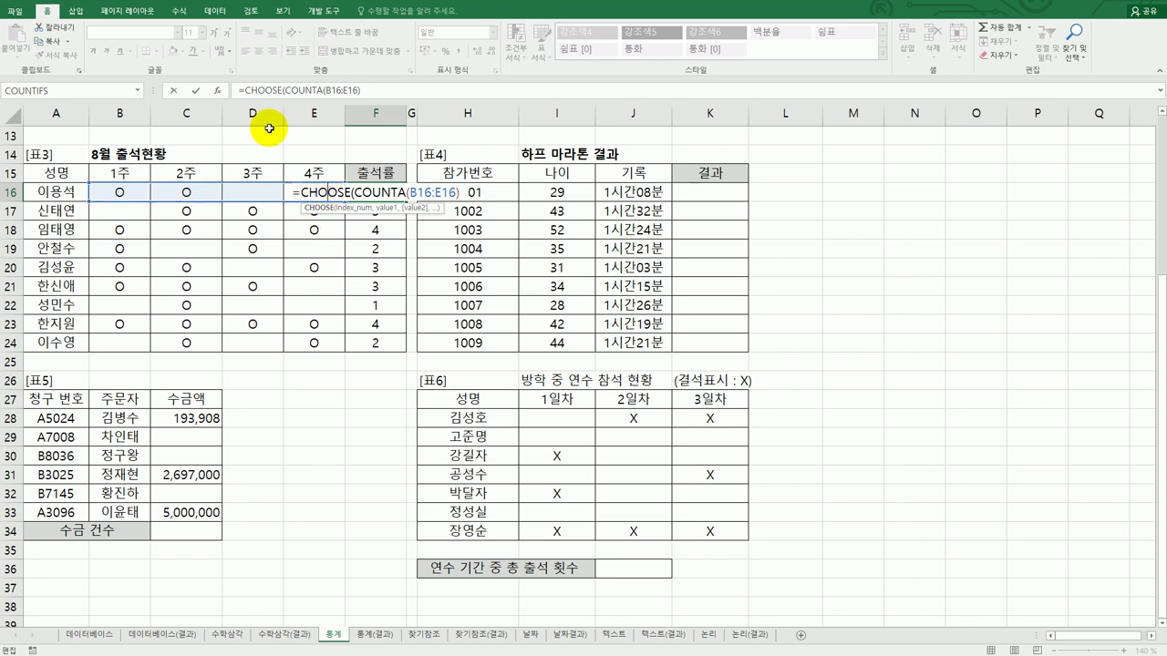
left_click(217, 90)
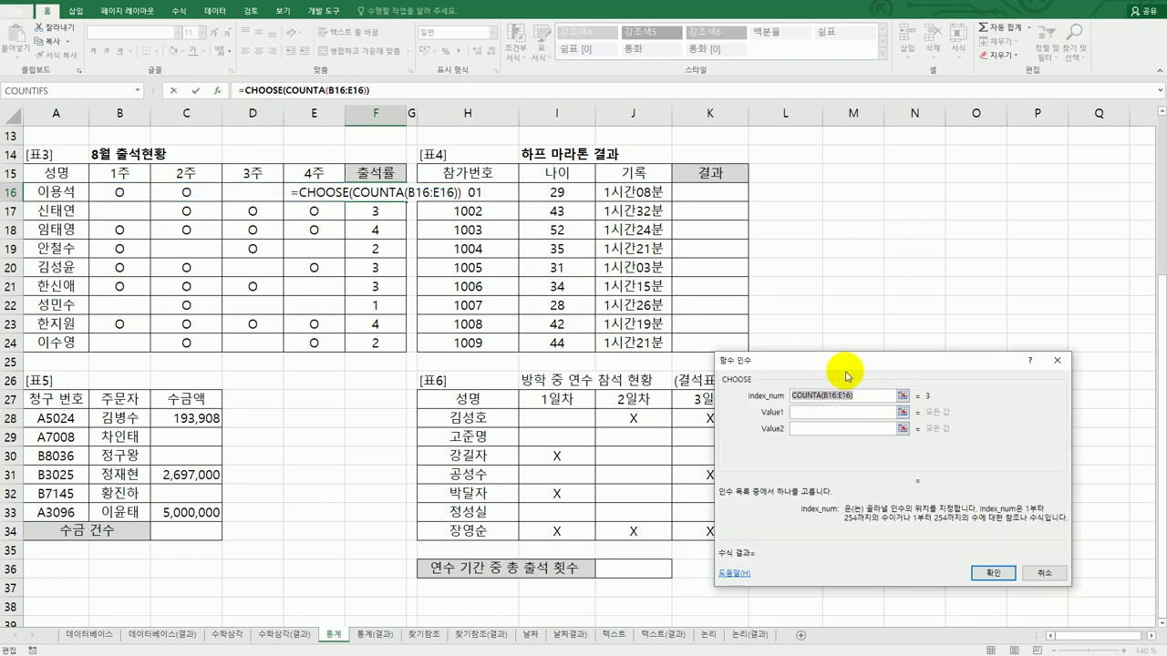
left_click_drag(850, 358, 840, 260)
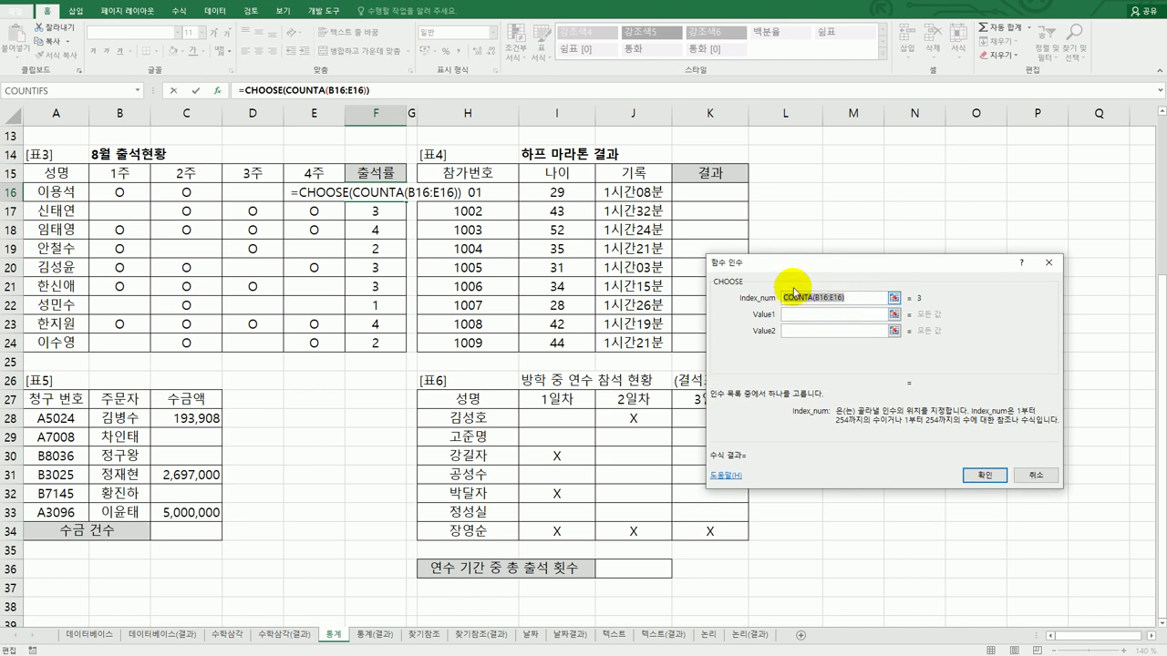
Set the CHOOSE values to "25%", "50%", "75%" and "100%", and fill the formula from F16 down to F24.
left_click(821, 318)
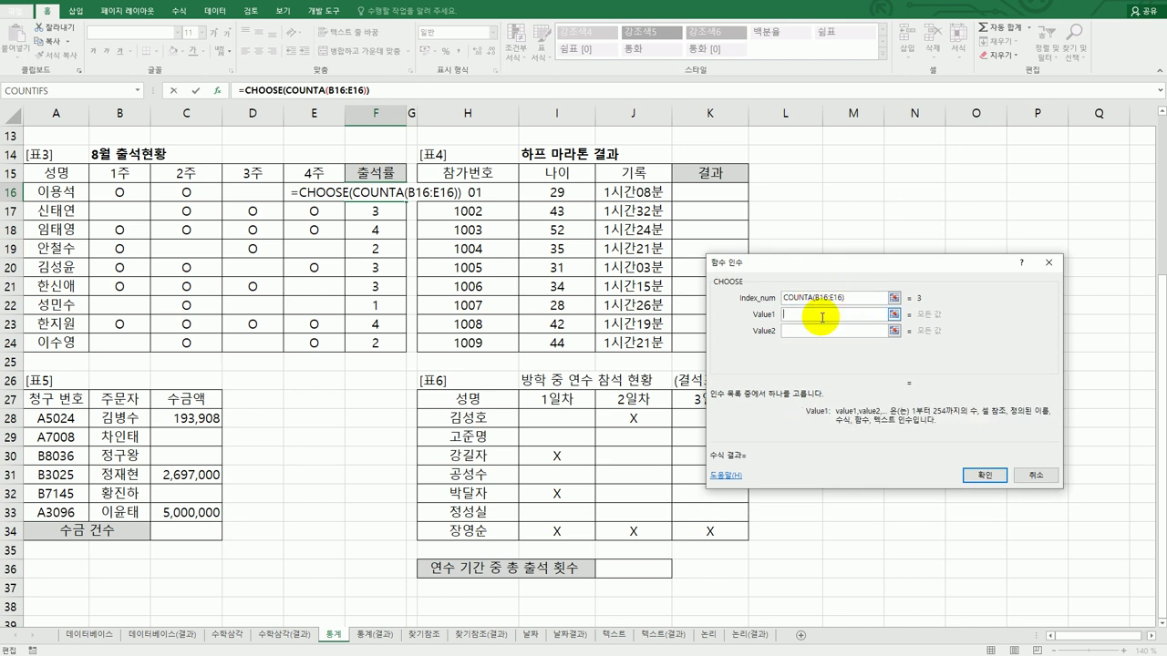
type("\"25%\"")
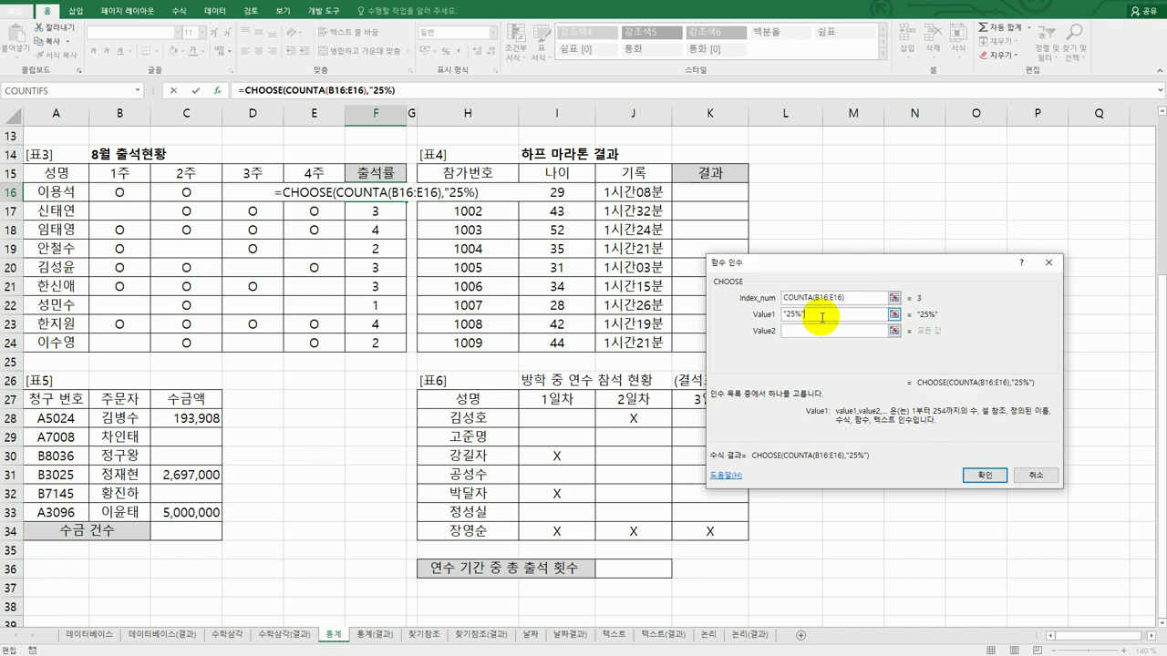
key("Tab")
type("\"50%\"")
key("Tab")
type("\"")
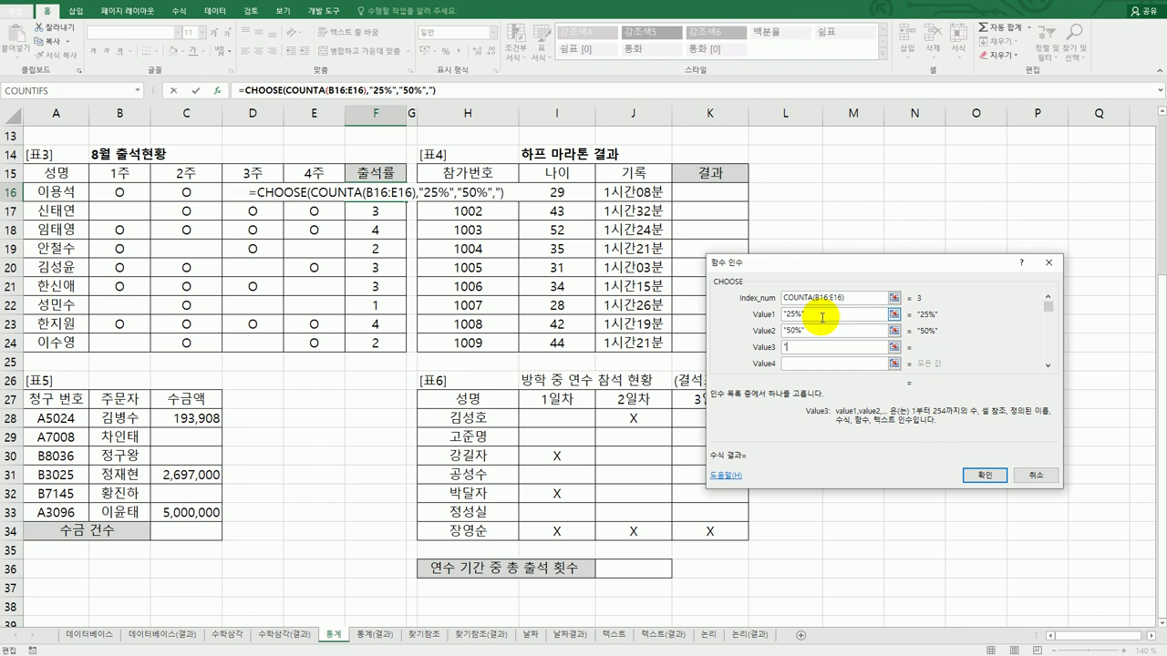
type("75%\",")
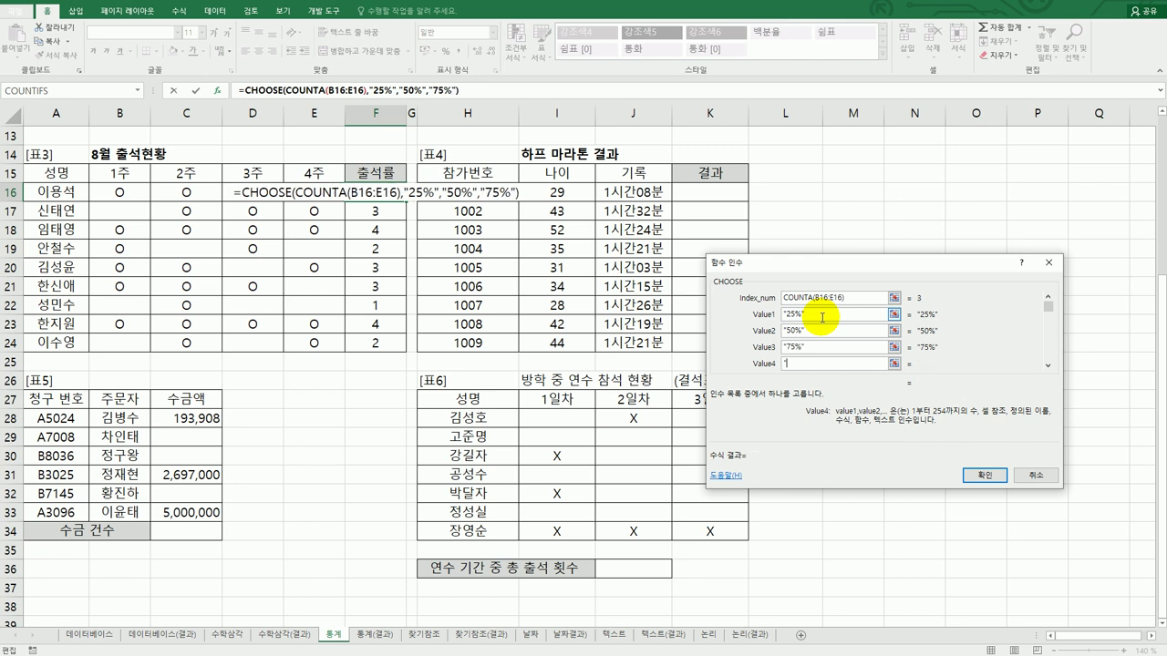
type("\"100%")
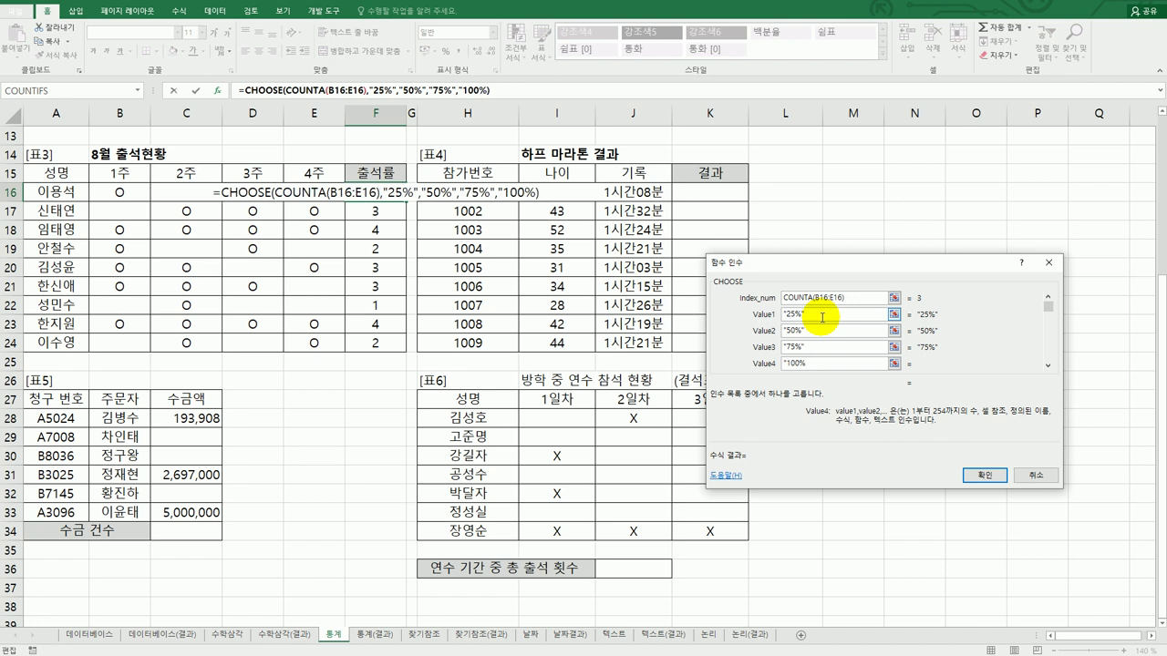
type("\"")
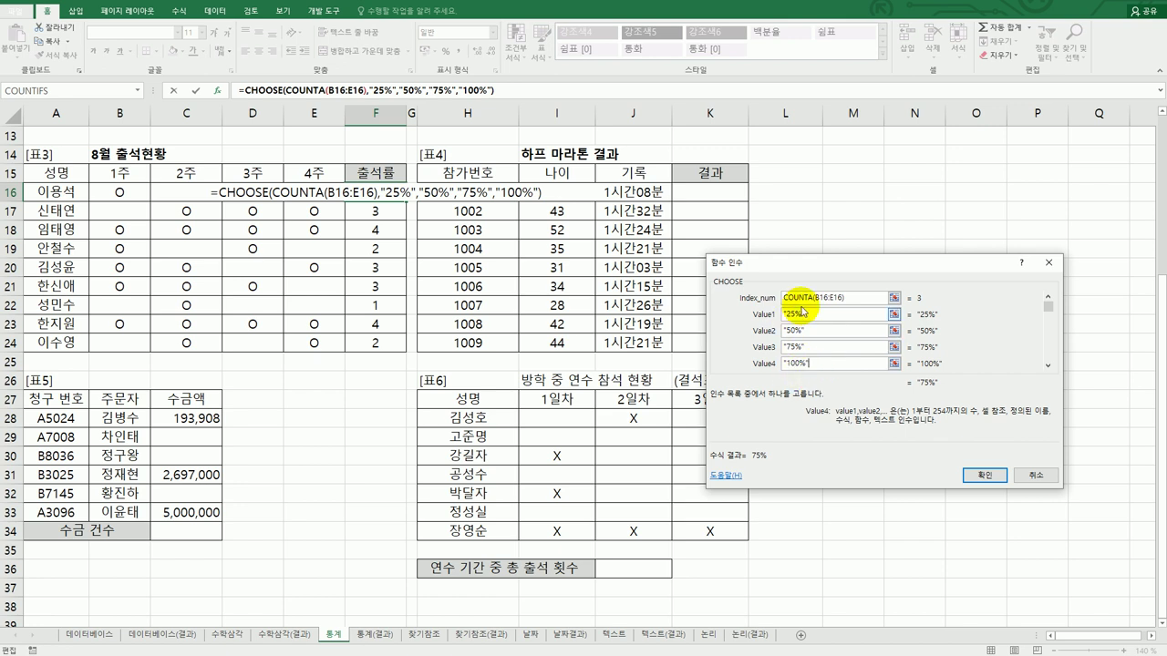
left_click(817, 362)
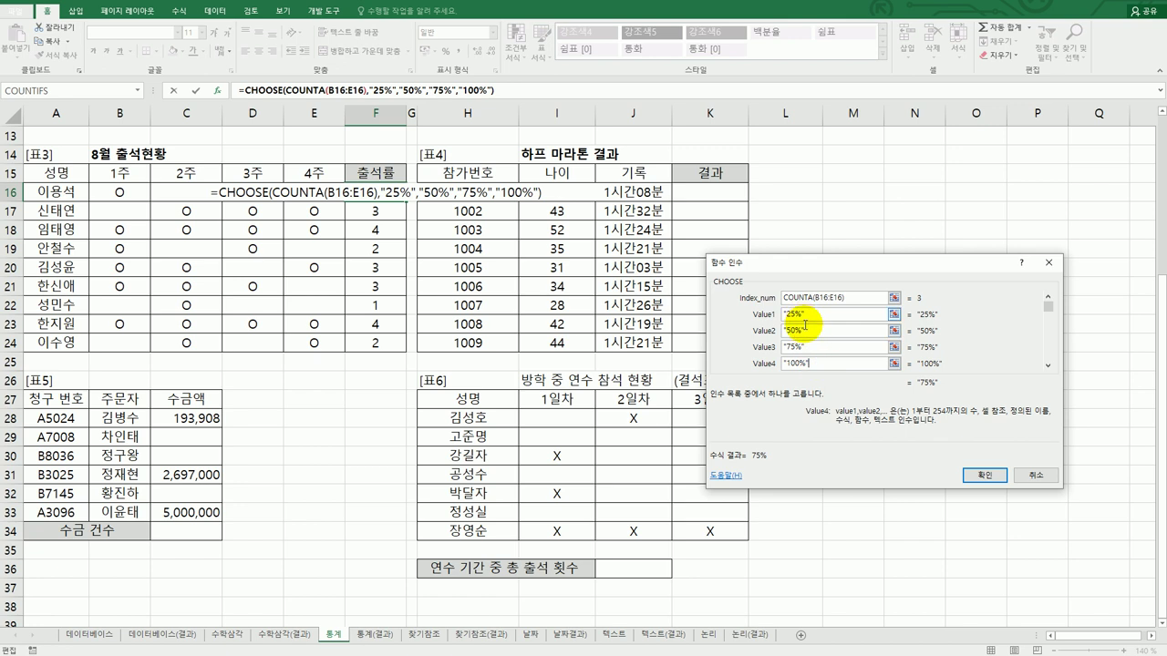
left_click(986, 475)
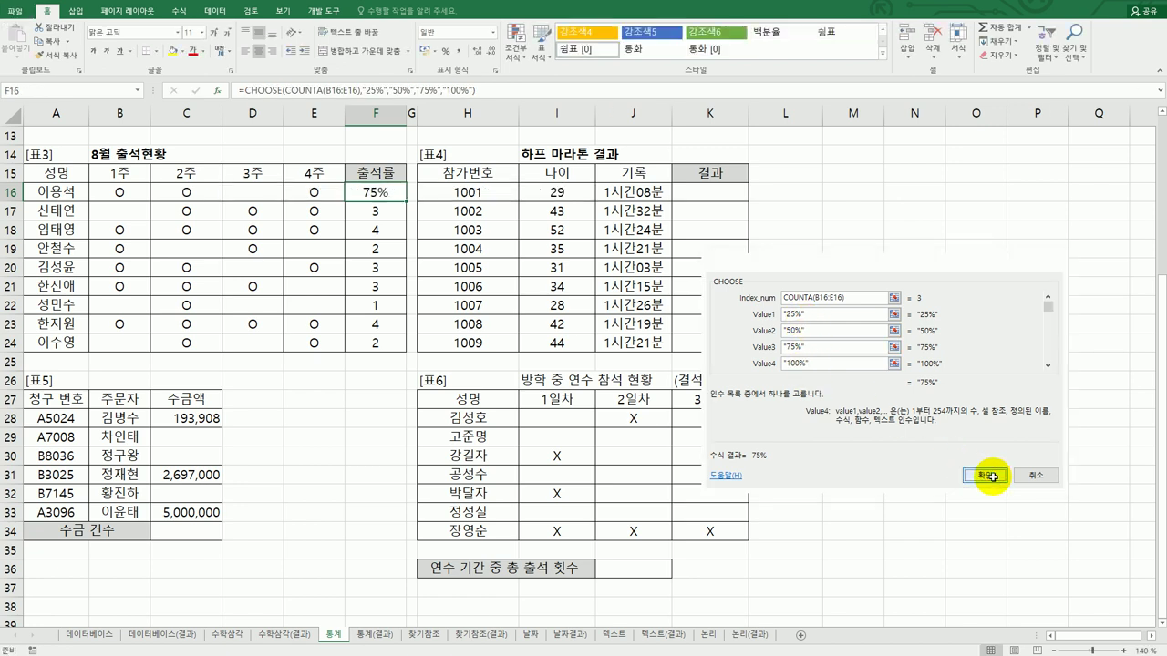
left_click_drag(406, 202, 401, 346)
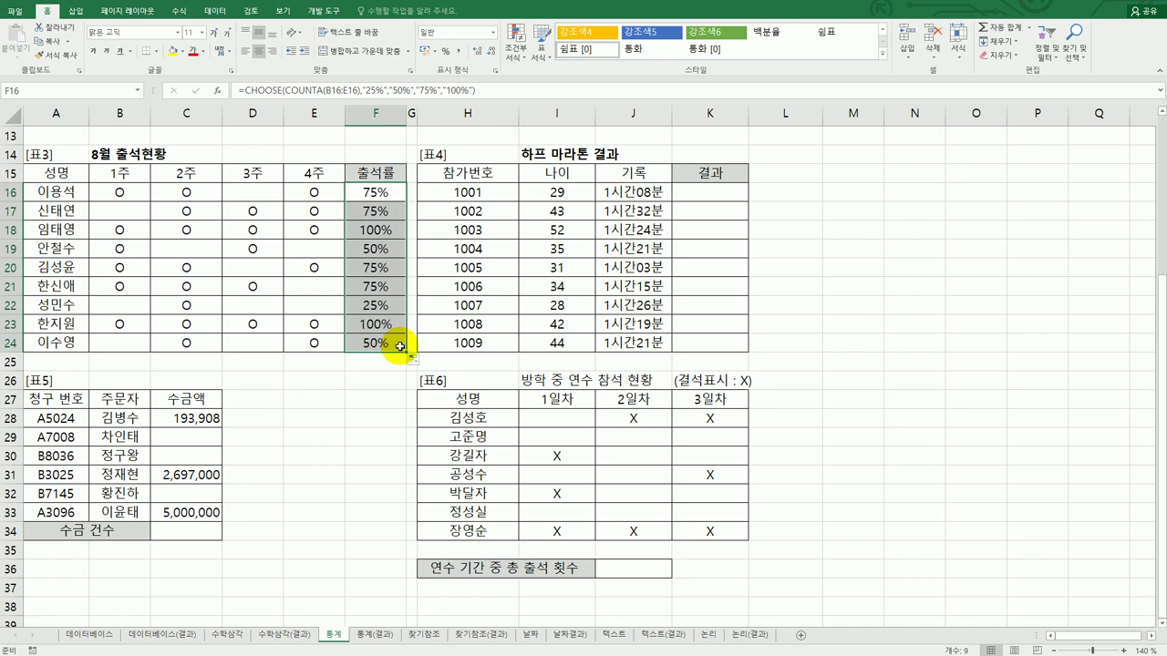
left_click(400, 347)
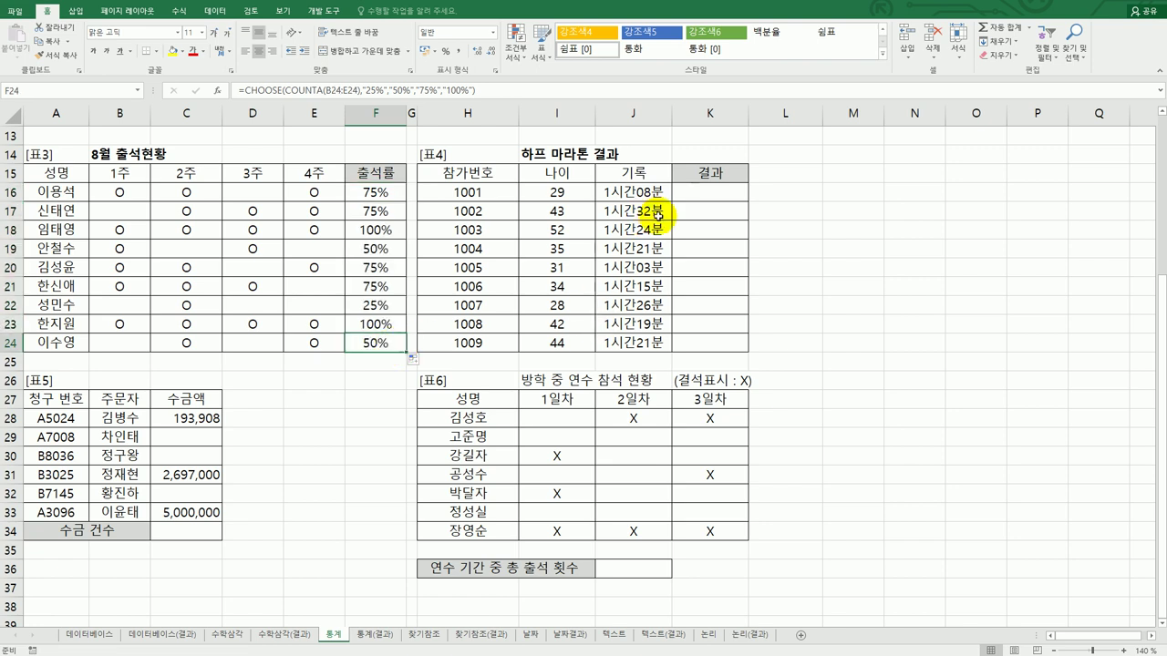
Enter =SMALL($J$16:$J$24,3) in the 결과 cell K16 of 표4 and fill it down to K24.
left_click(716, 193)
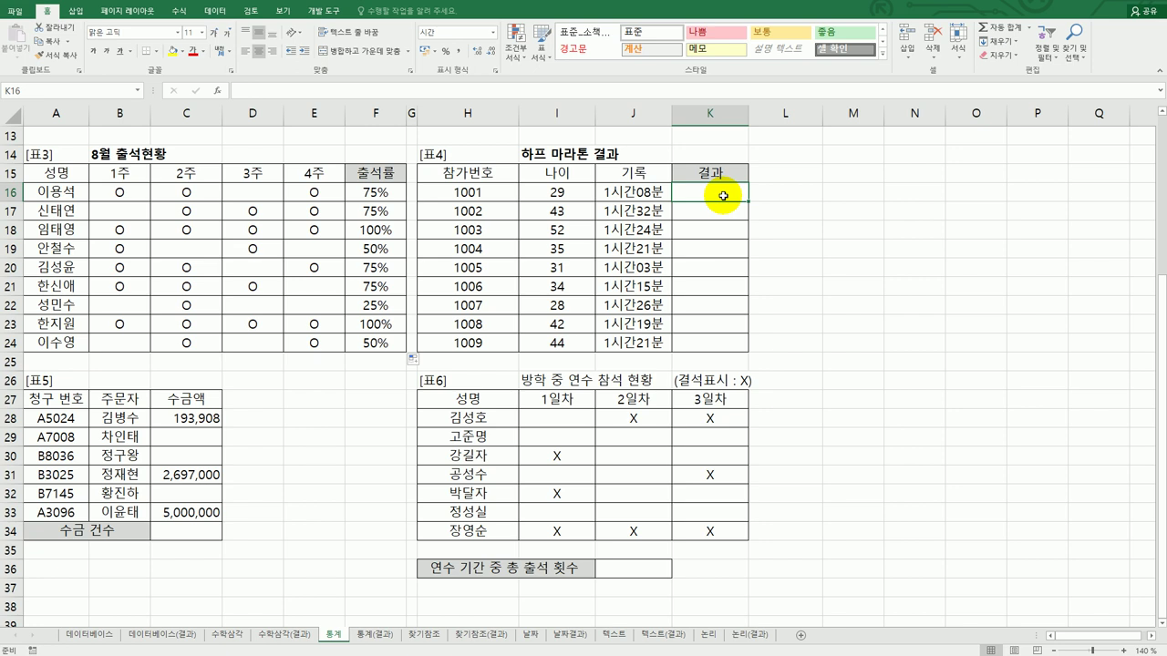
type("=SM")
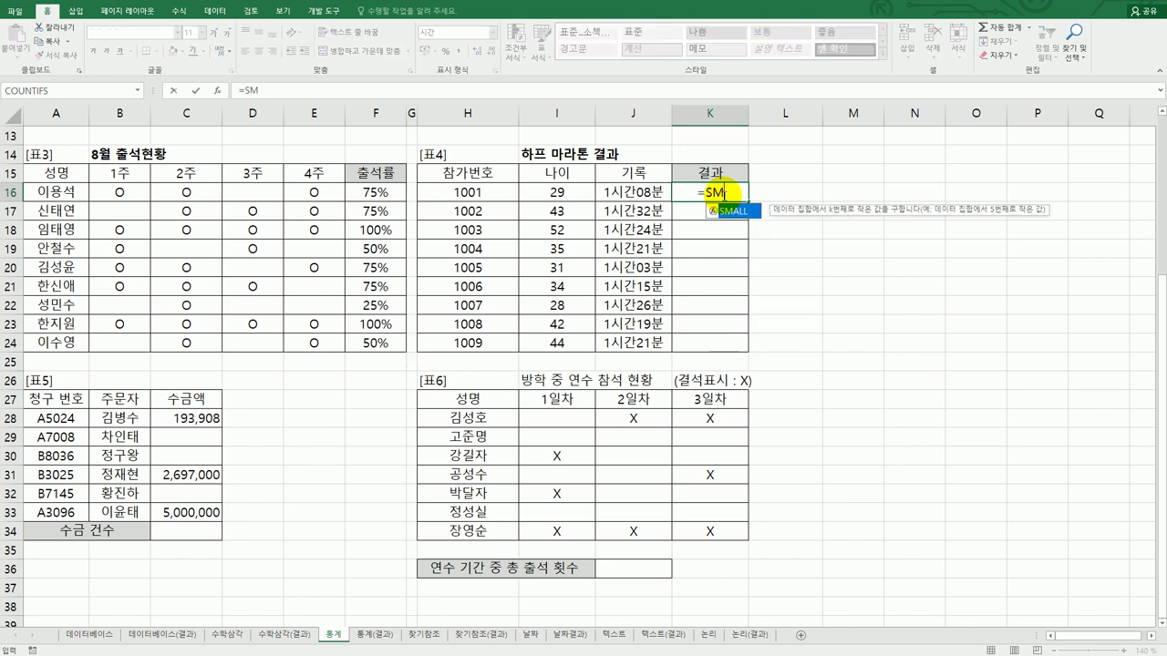
double_click(725, 212)
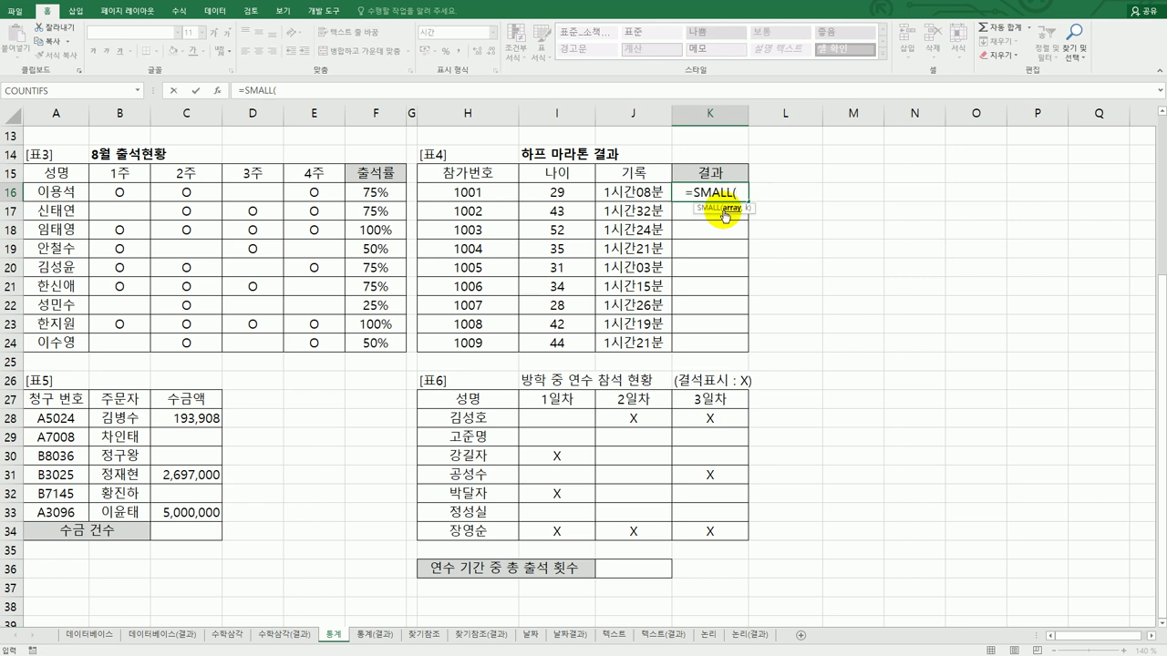
left_click(216, 91)
left_click_drag(634, 191, 633, 342)
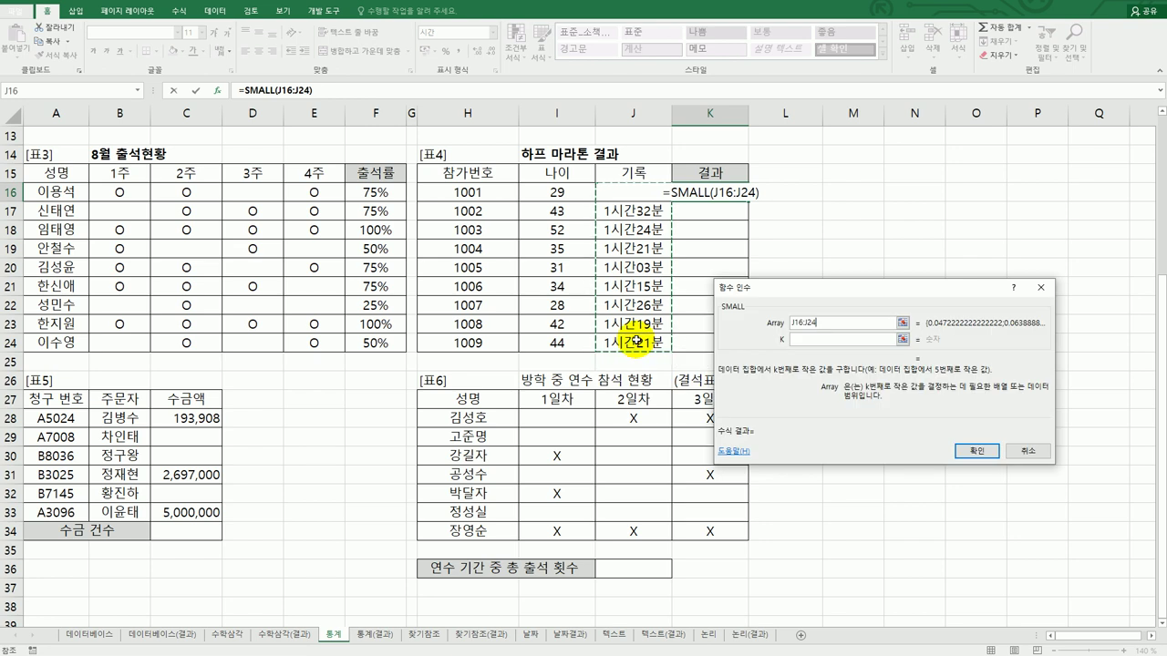
key("F4")
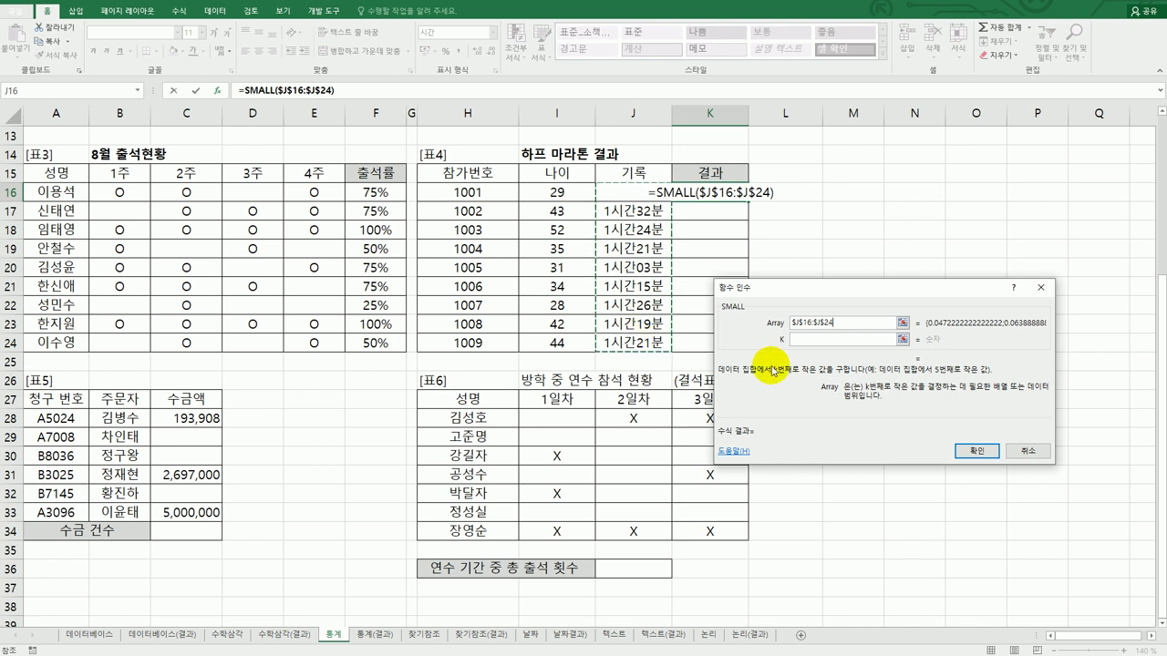
left_click(826, 342)
type("3")
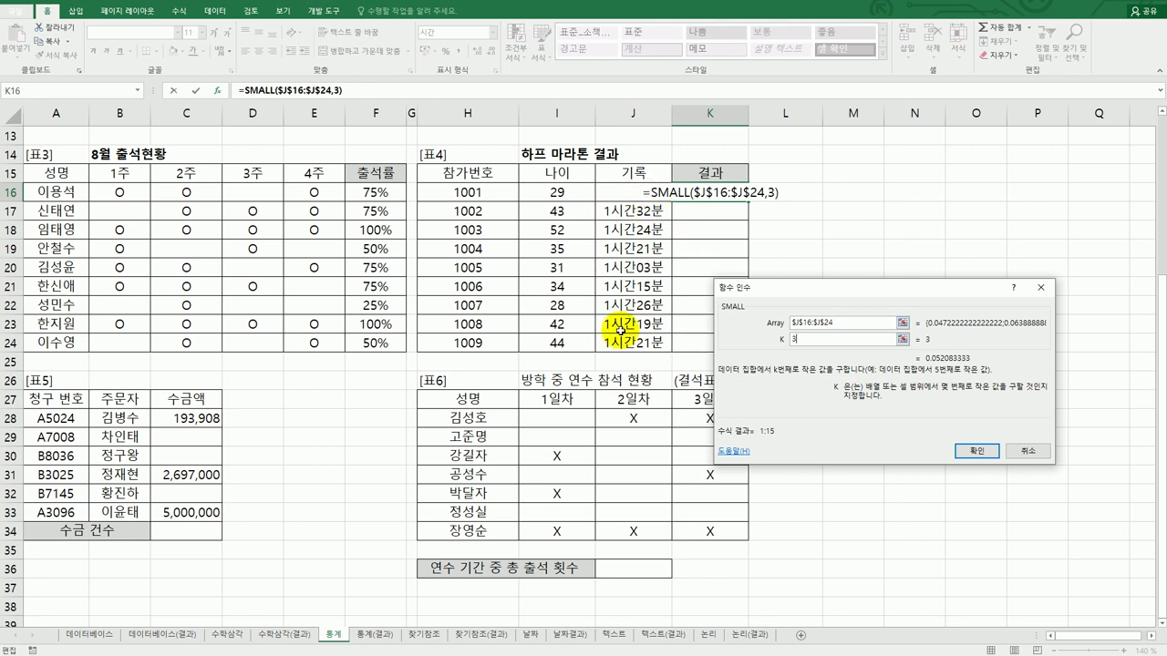
left_click(968, 452)
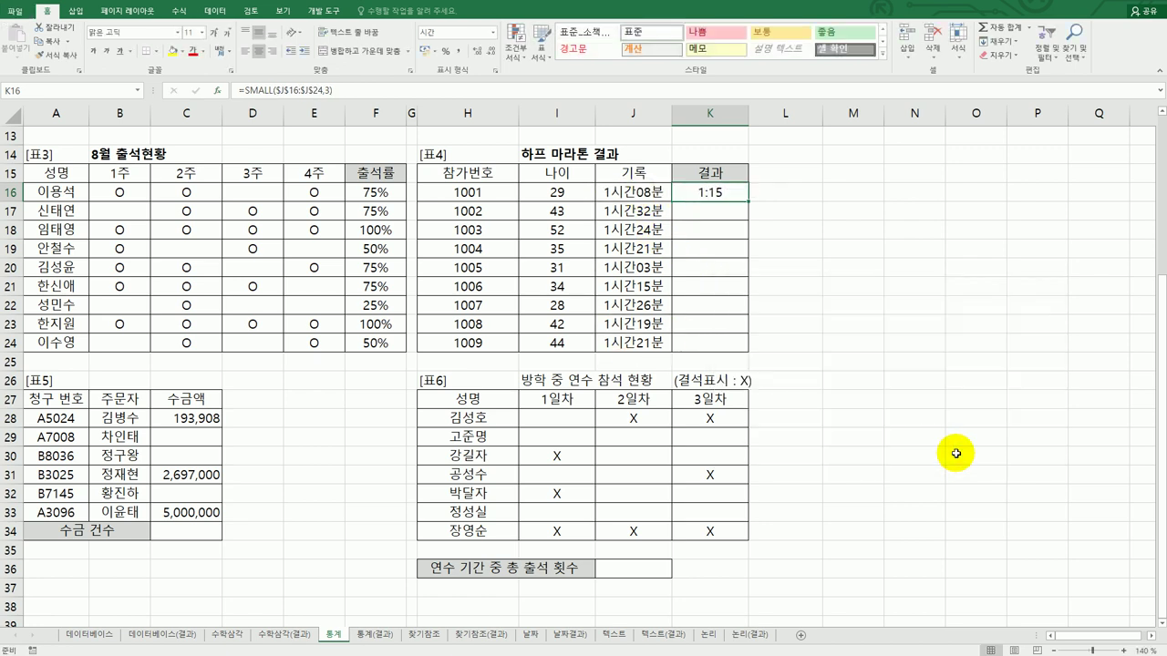
left_click_drag(748, 201, 740, 345)
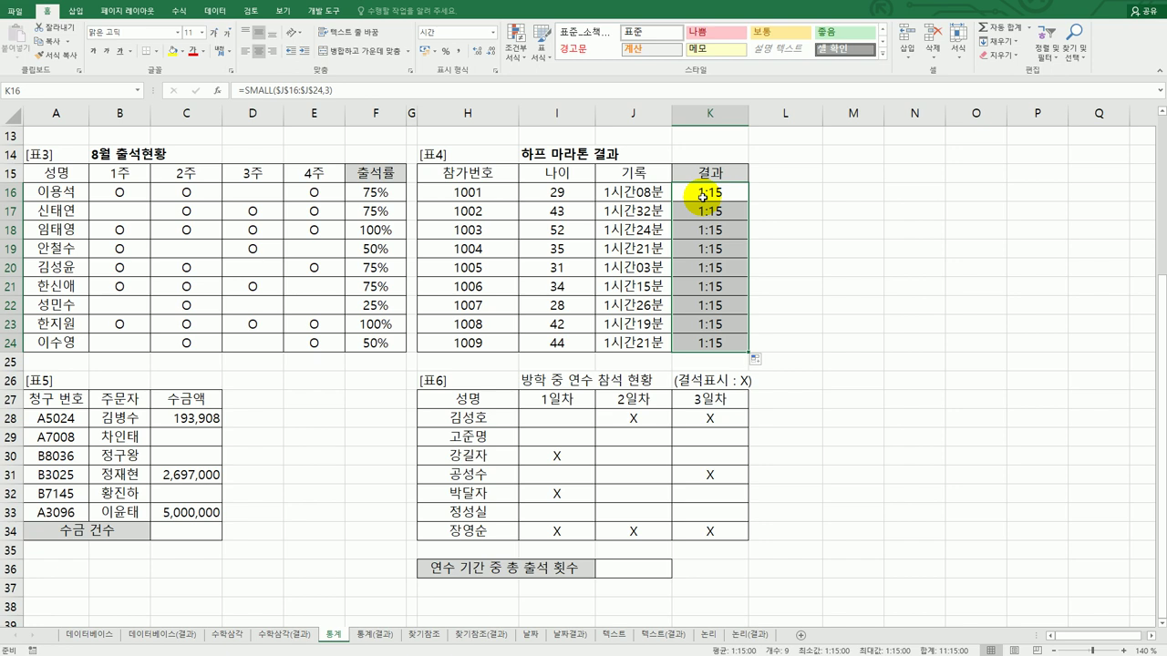
Wrap the SMALL formula in K16 in an IF function whose Logical_test is J16<=SMALL($J$16:$J$24,3), and reposition its arguments dialog.
left_click(702, 194)
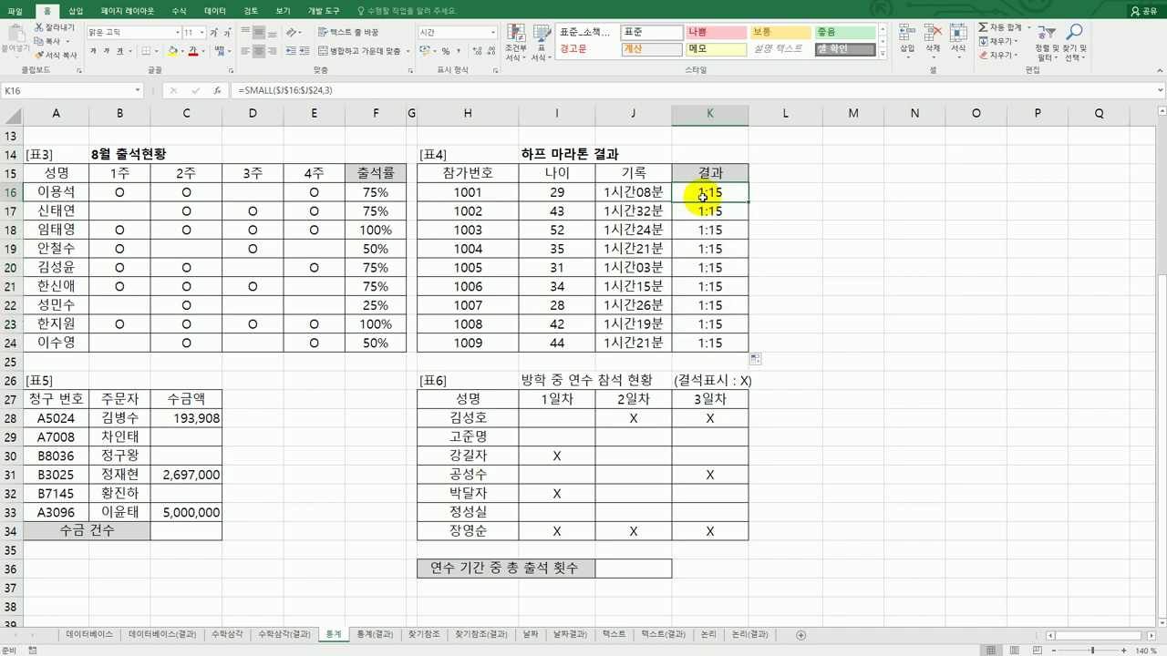
double_click(702, 193)
left_click(651, 193)
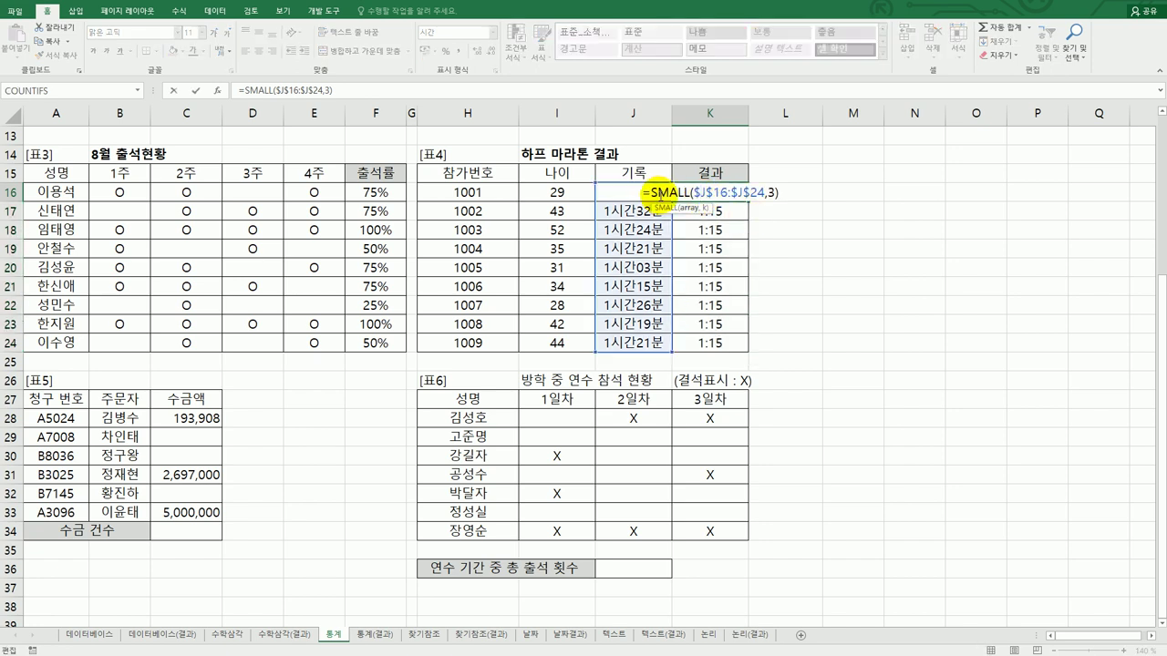
type("IF(")
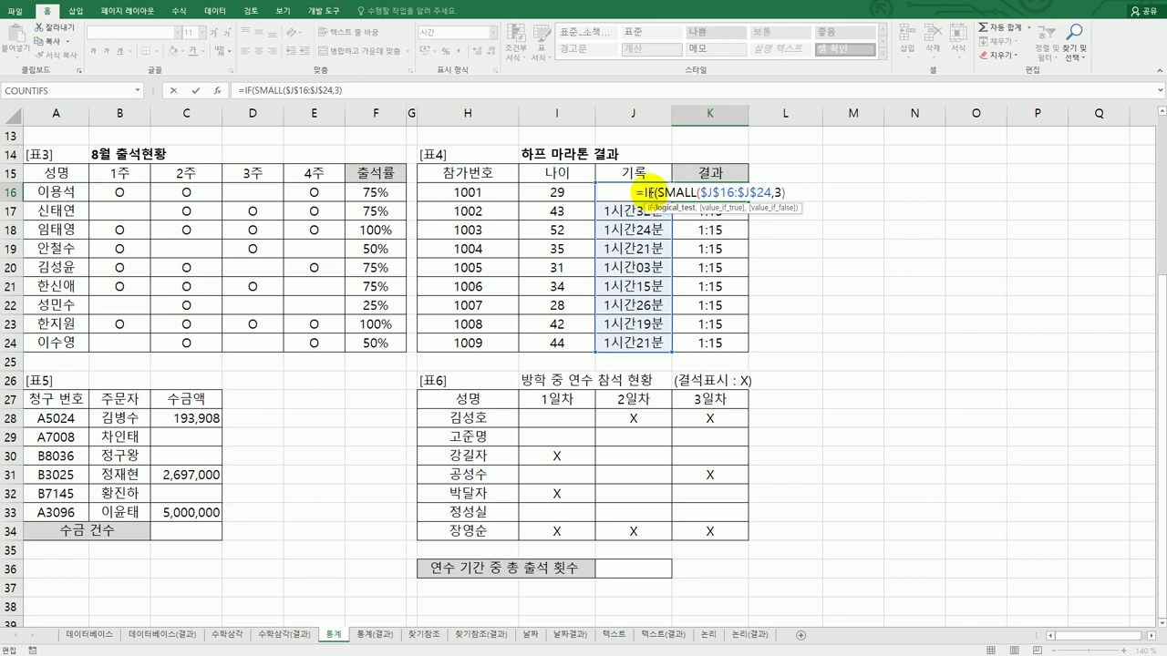
type(")")
key("ctrl+a")
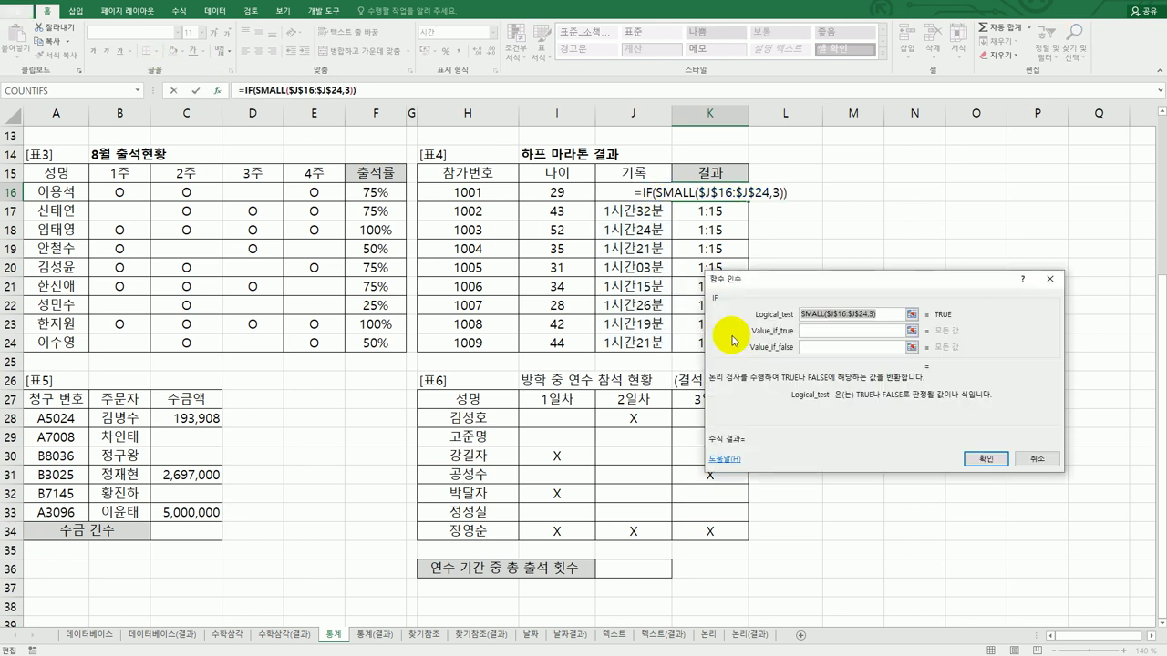
left_click(803, 313)
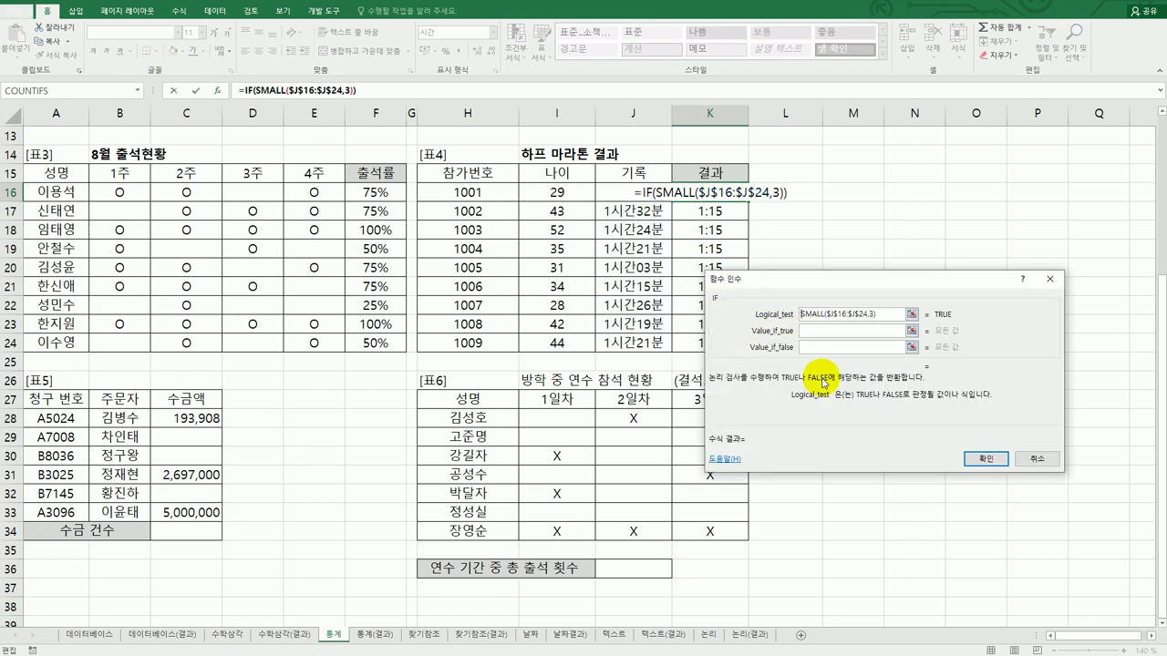
left_click(612, 195)
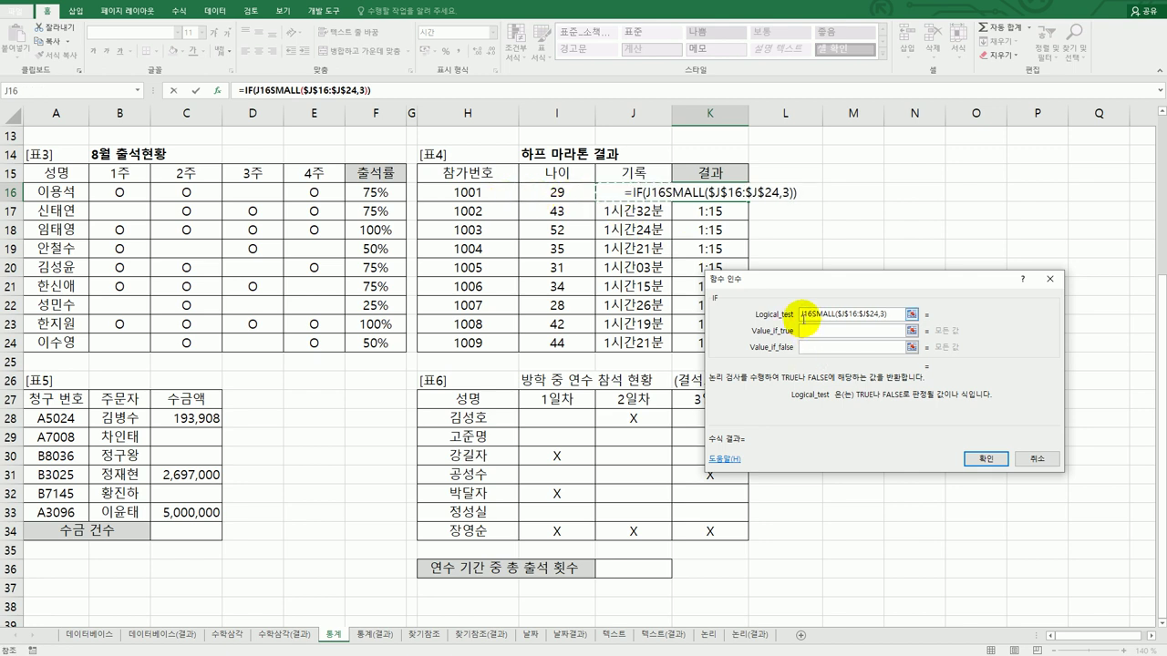
type("<=")
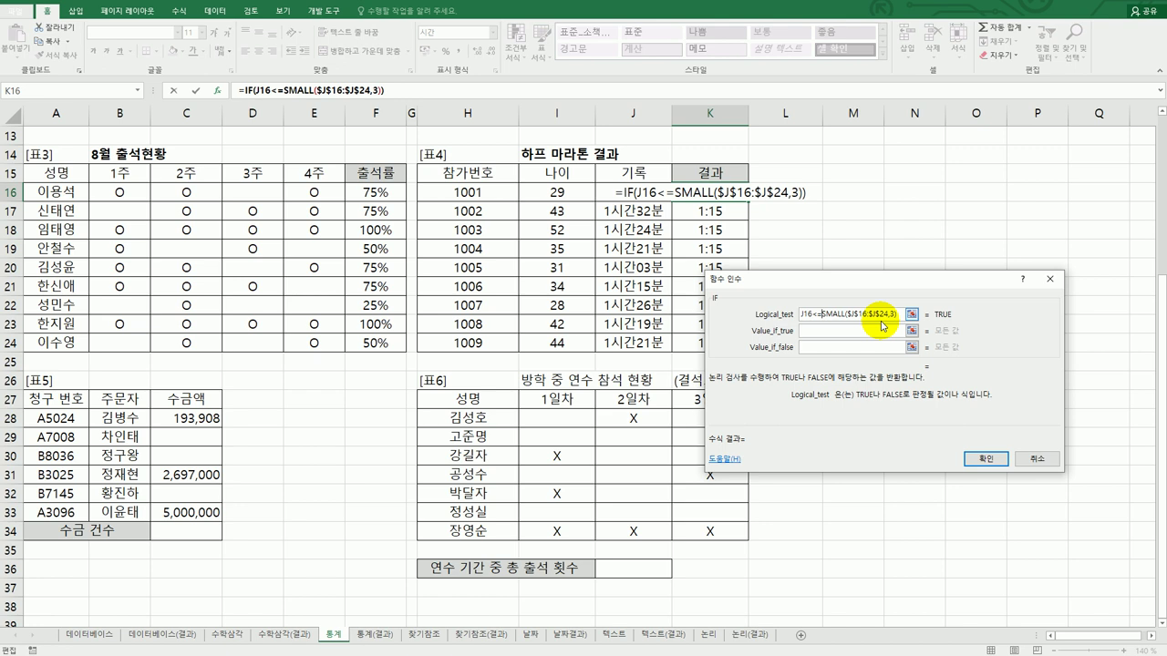
left_click_drag(891, 277, 709, 272)
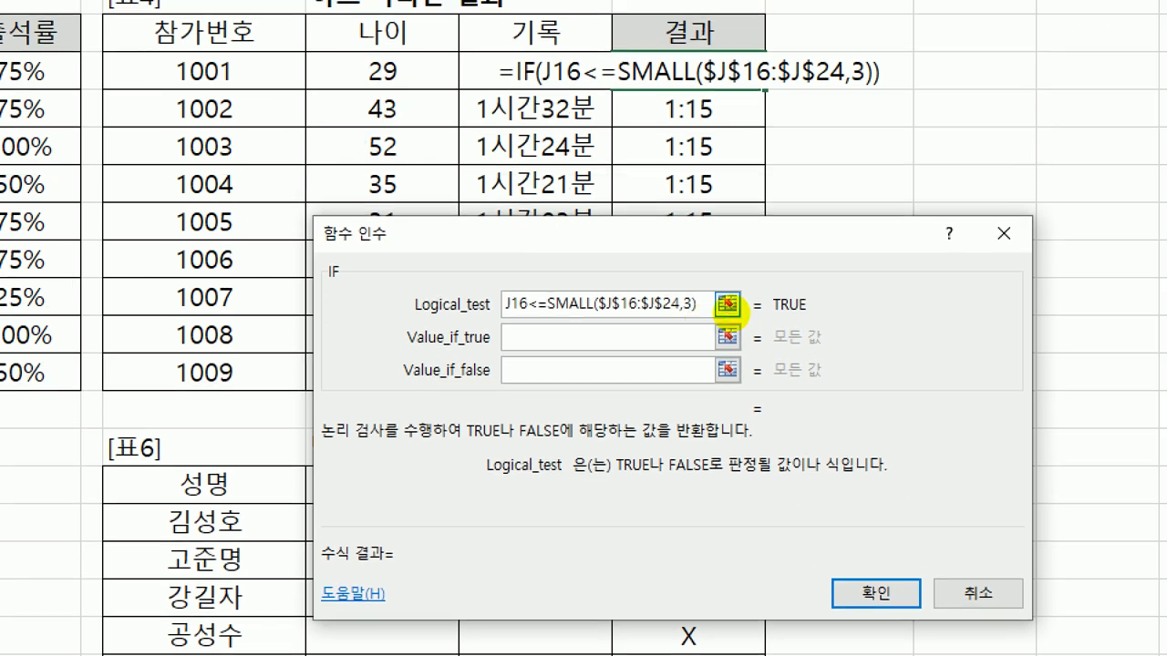
left_click(547, 303)
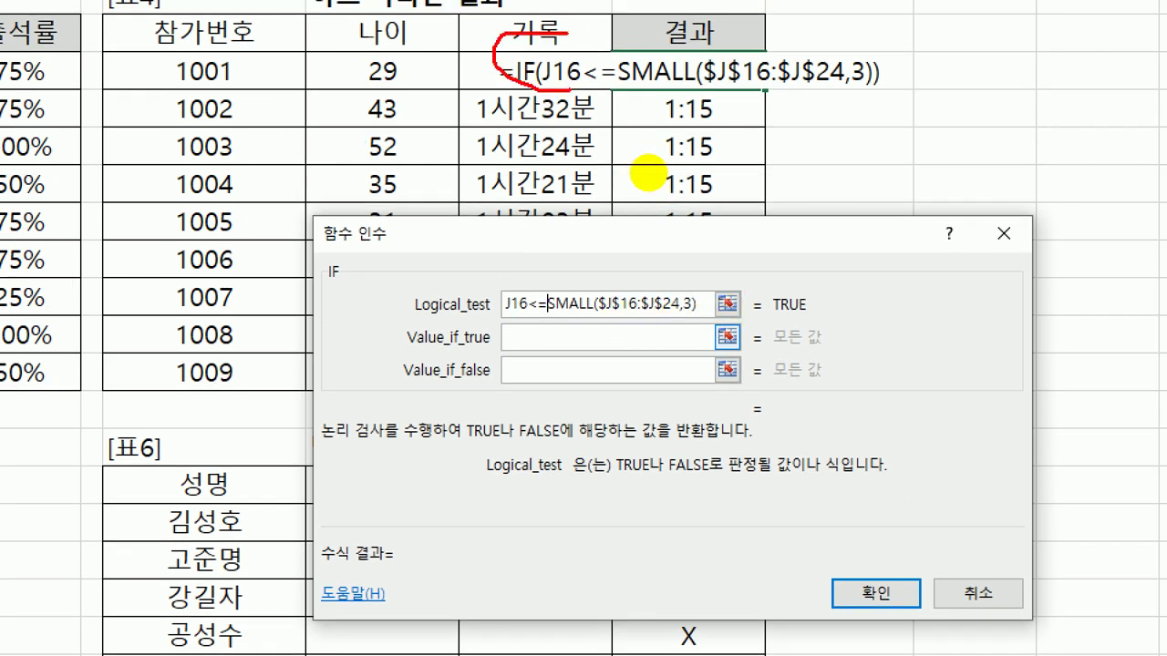
mouse_move(520, 321)
left_mouse_down()
mouse_move(502, 307)
mouse_move(703, 311)
left_mouse_up()
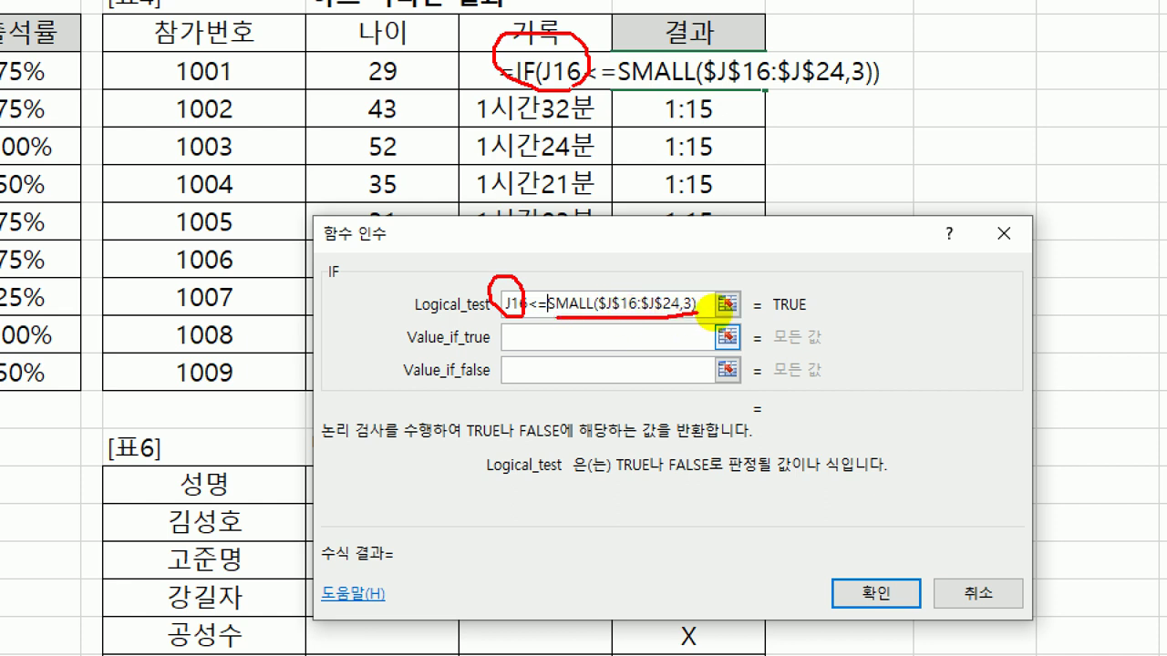
left_click_drag(734, 109, 732, 120)
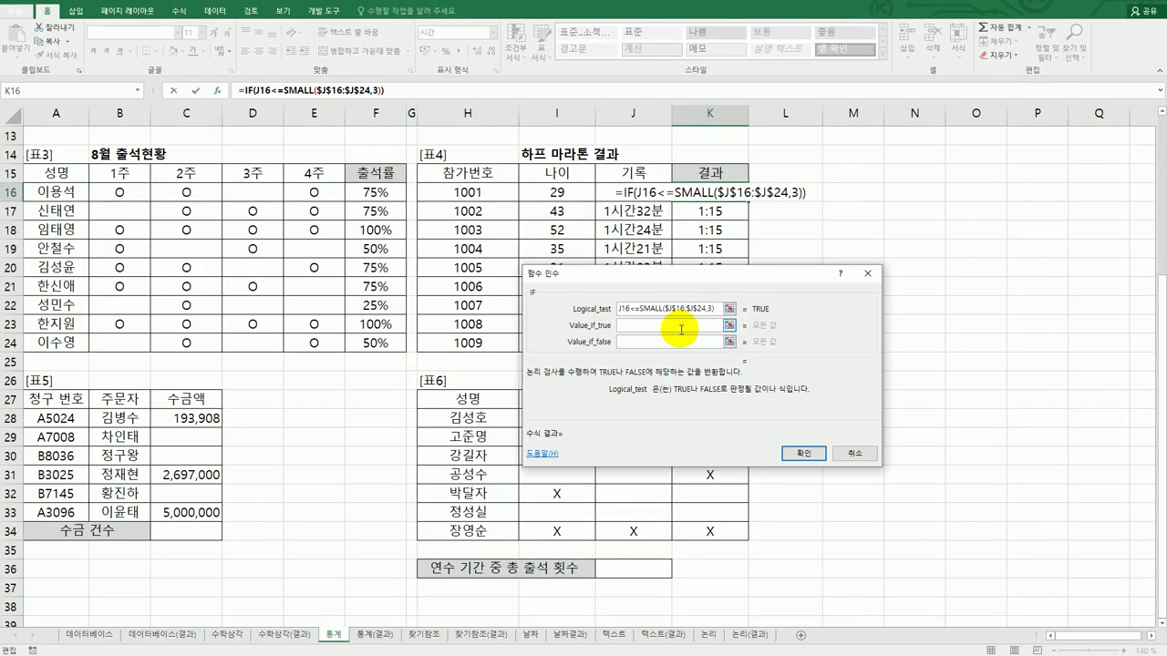
Set the IF function's Value_if_true to "입상" and Value_if_false to "", and fill the formula from K16 down to K24.
left_click(633, 342)
type("ㅇ")
type("입상")
key("Tab")
type("\"\"")
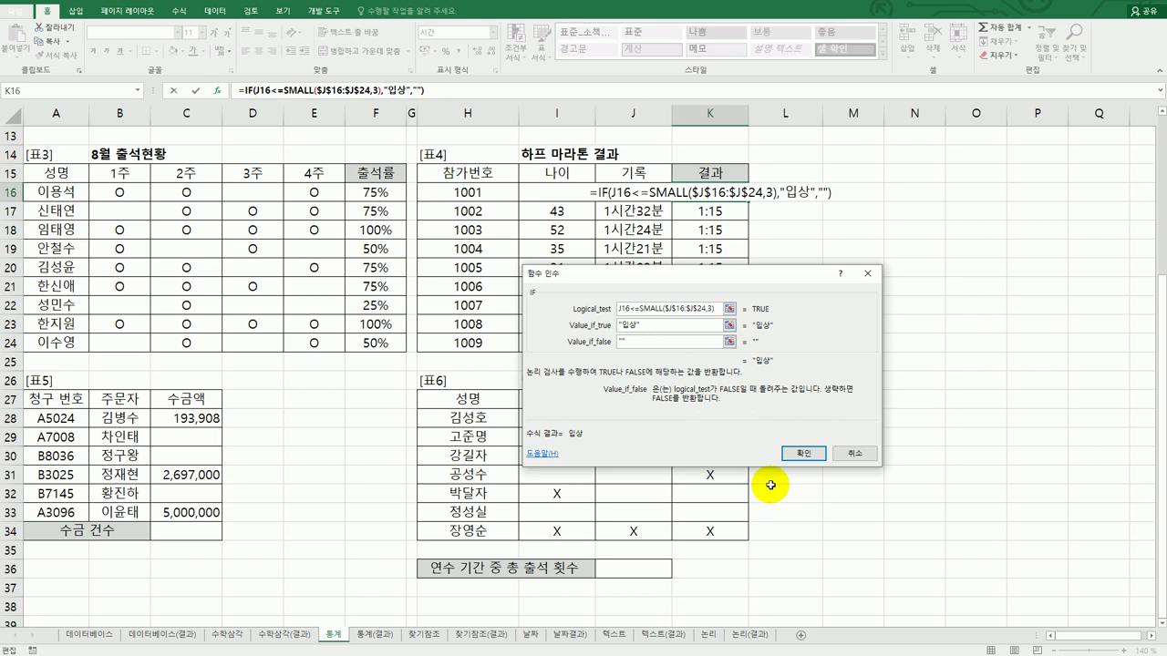
left_click(791, 452)
left_click_drag(748, 201, 748, 349)
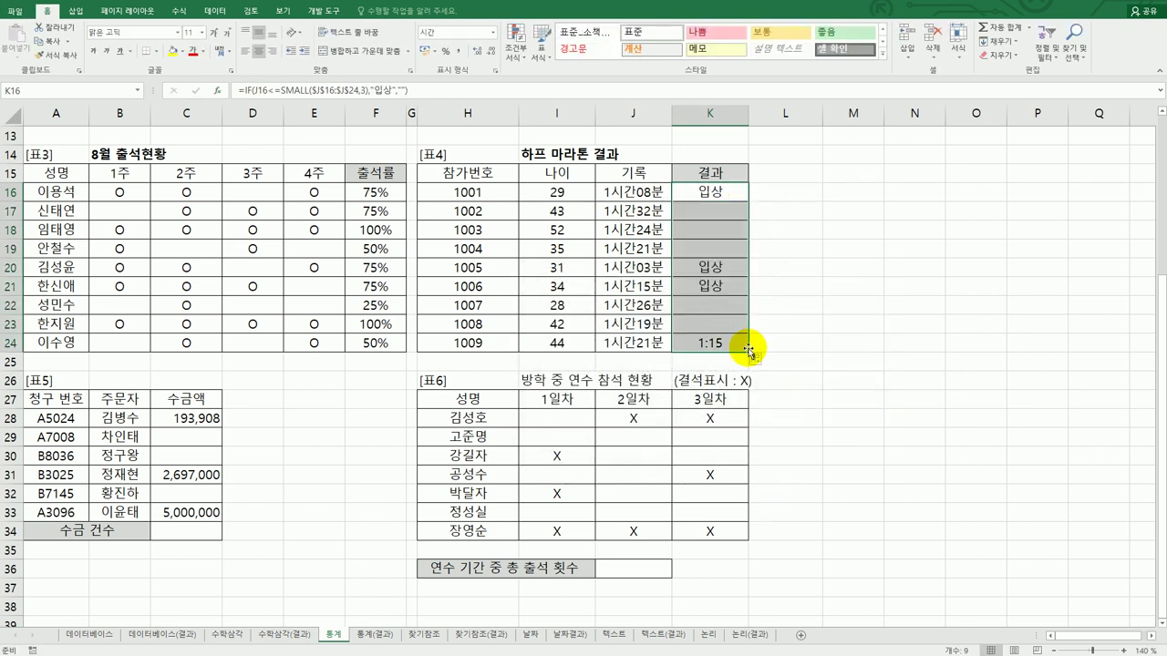
left_click(648, 268)
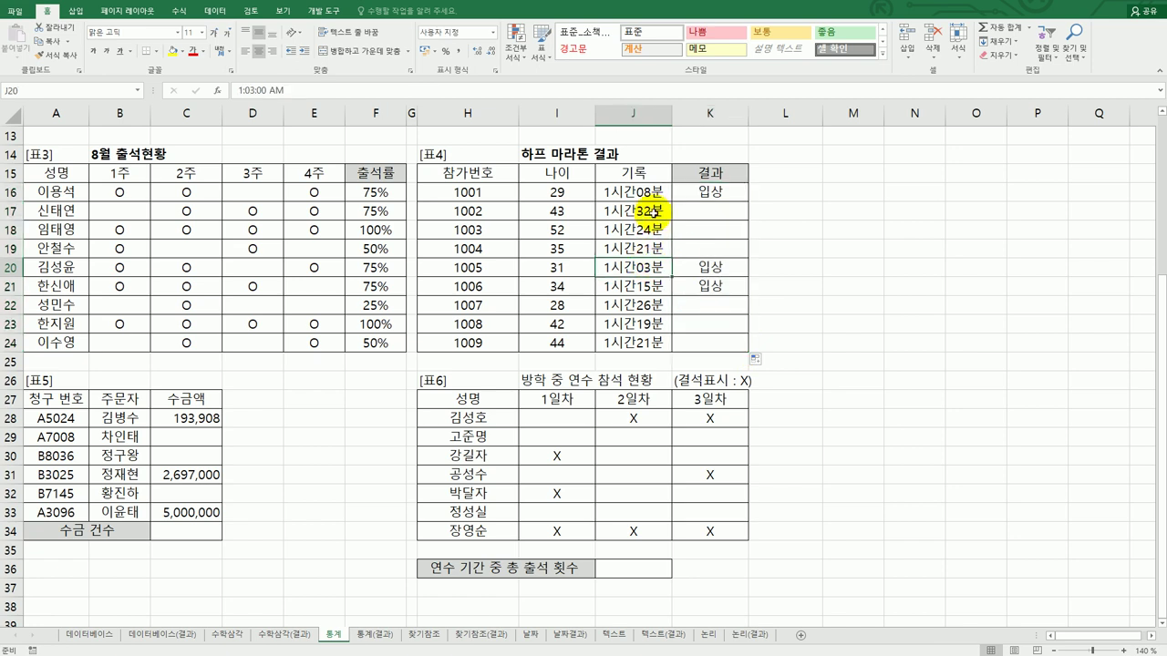
left_click(713, 272)
left_click(712, 194)
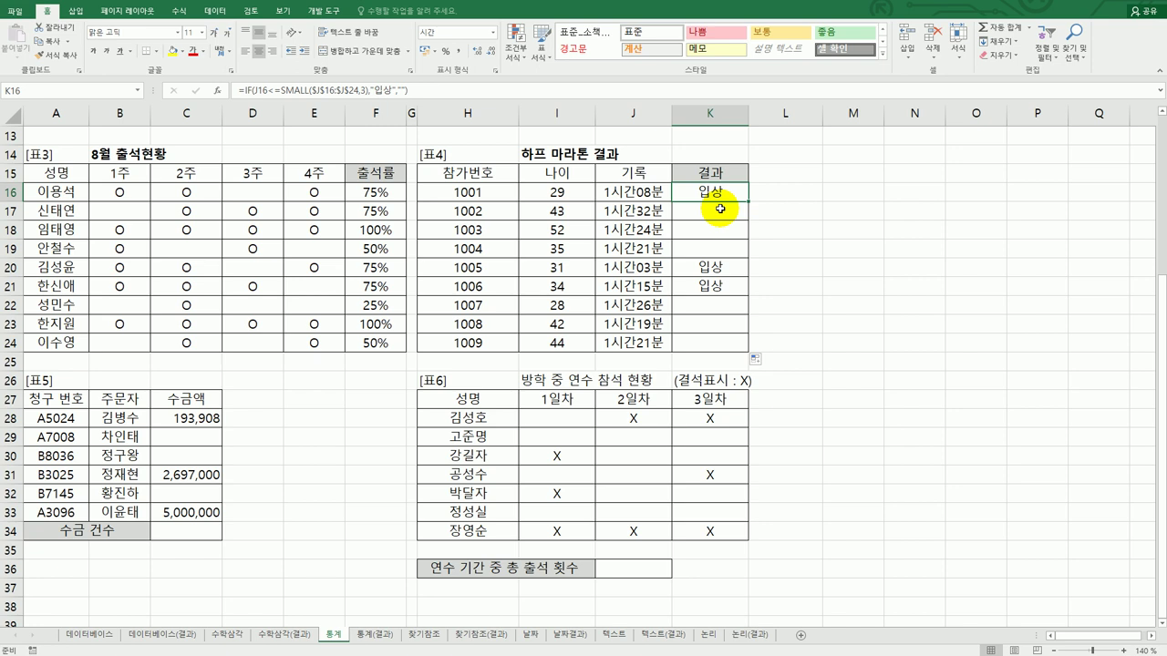
Enter =COUNT(C28:C33) in the 수금 건수 cell C34 of 표5.
left_click(204, 531)
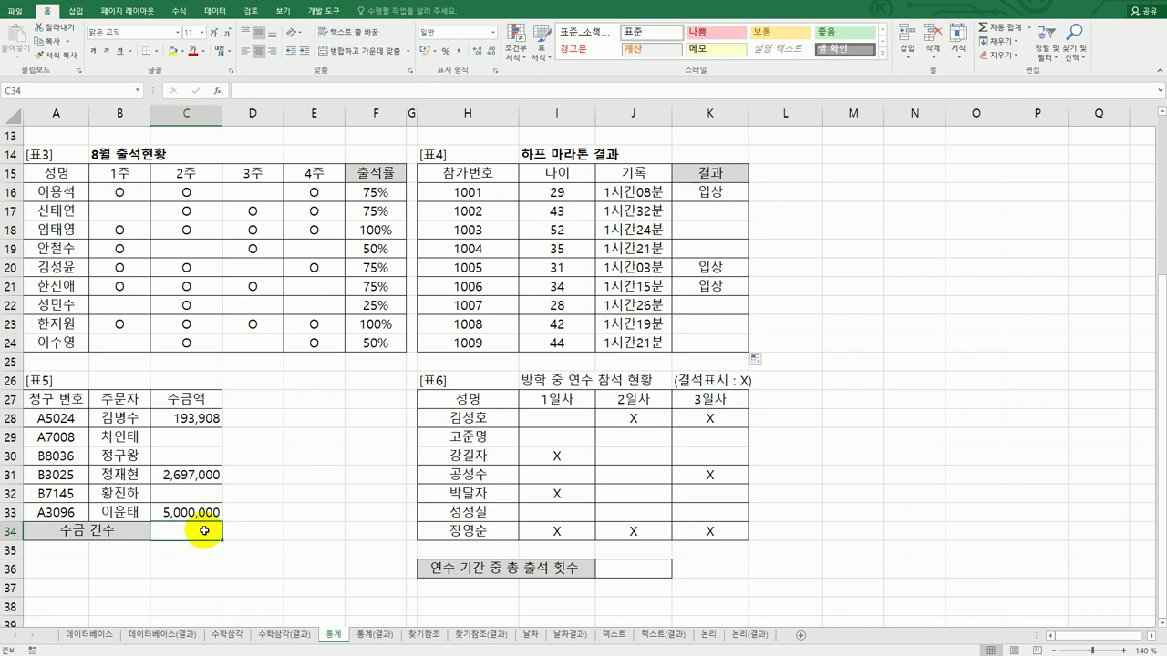
left_click_drag(206, 417, 207, 512)
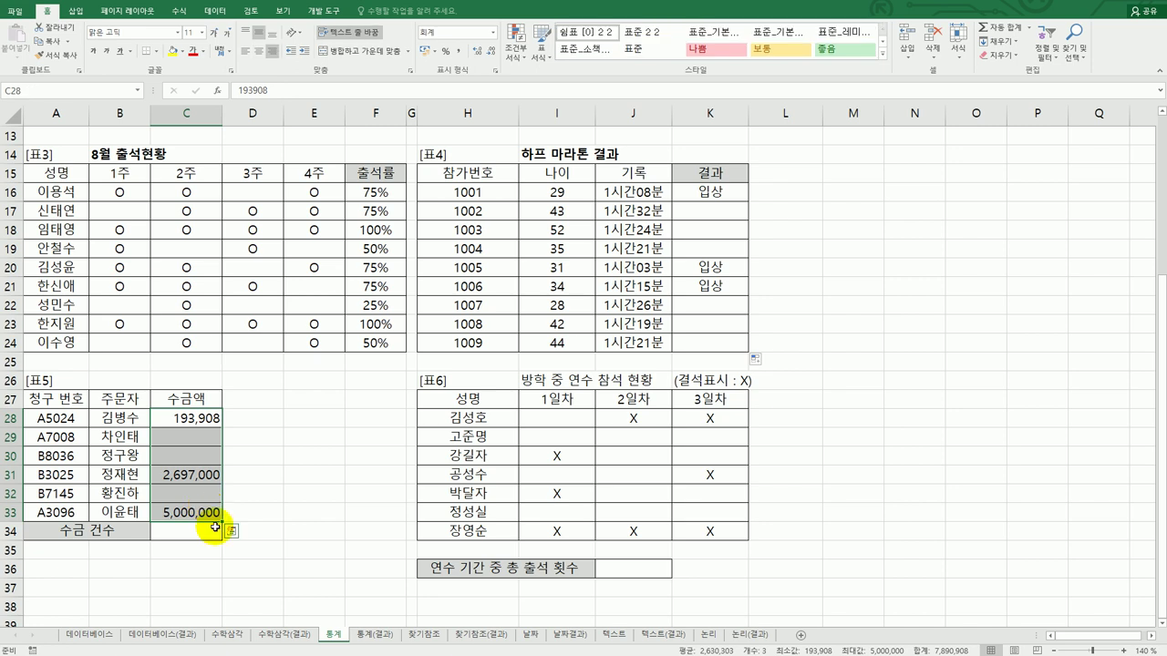
left_click(200, 533)
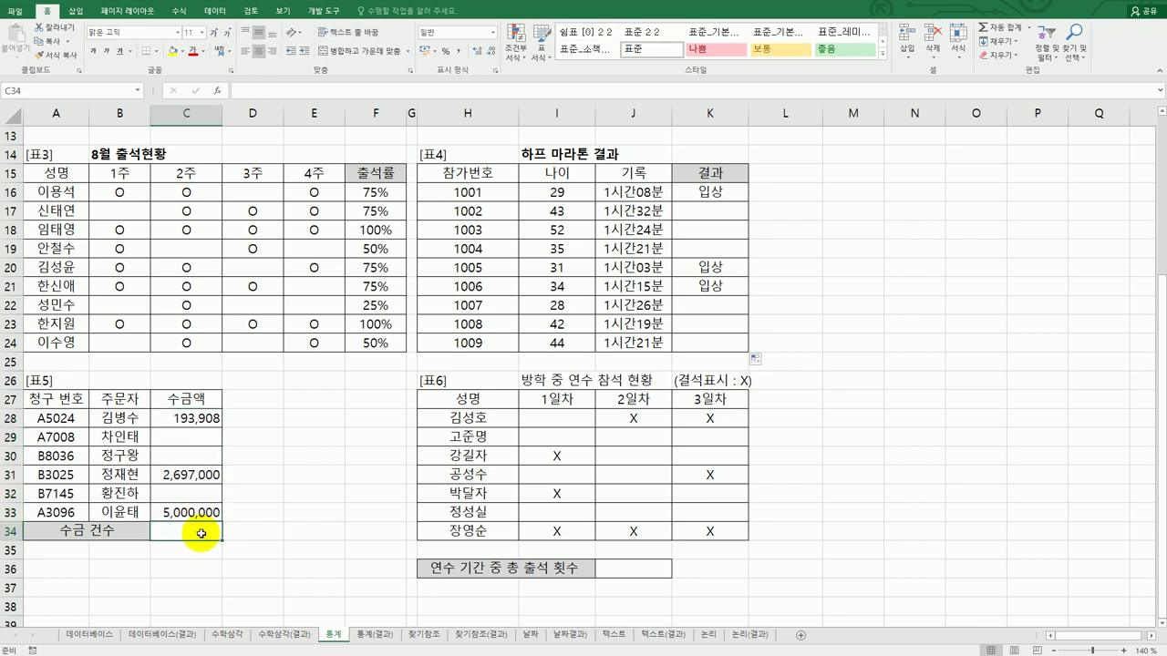
type("=COUN")
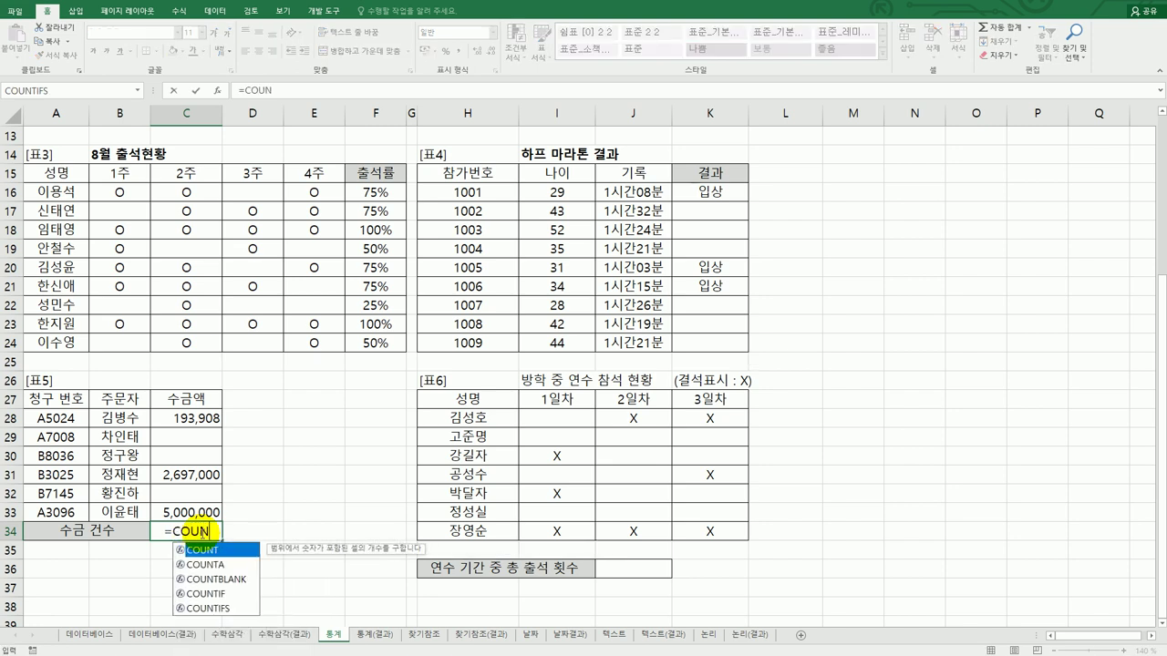
type("T(")
left_click_drag(203, 419, 193, 512)
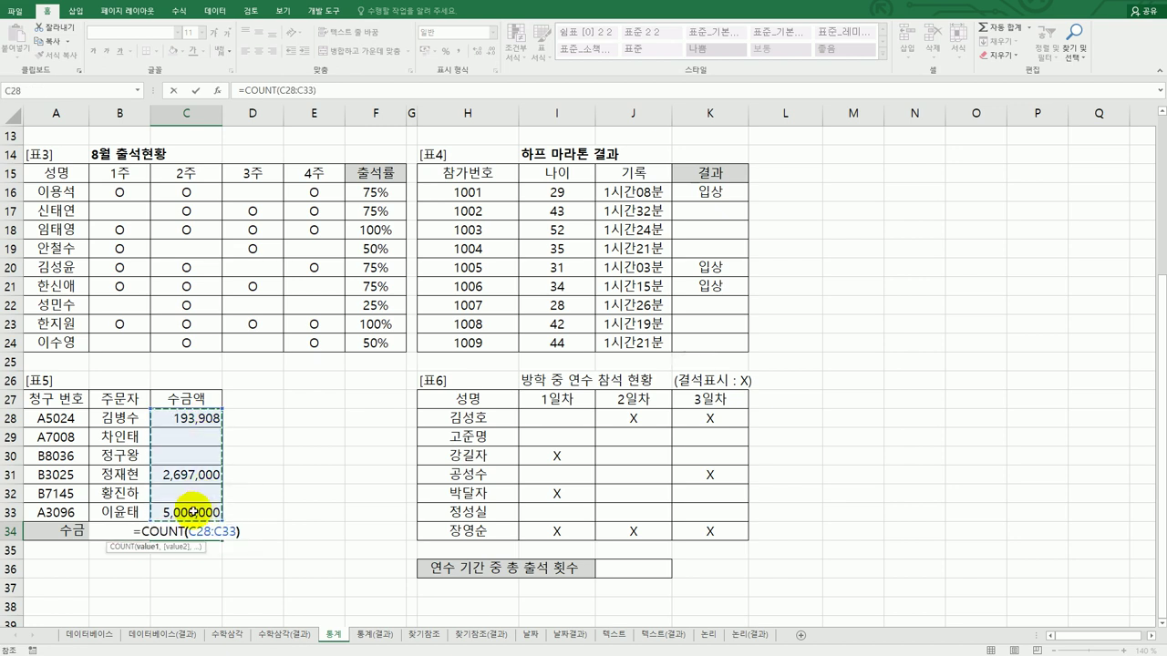
key("Return")
Append &"건" to the COUNT formula in C34.
left_click(189, 534)
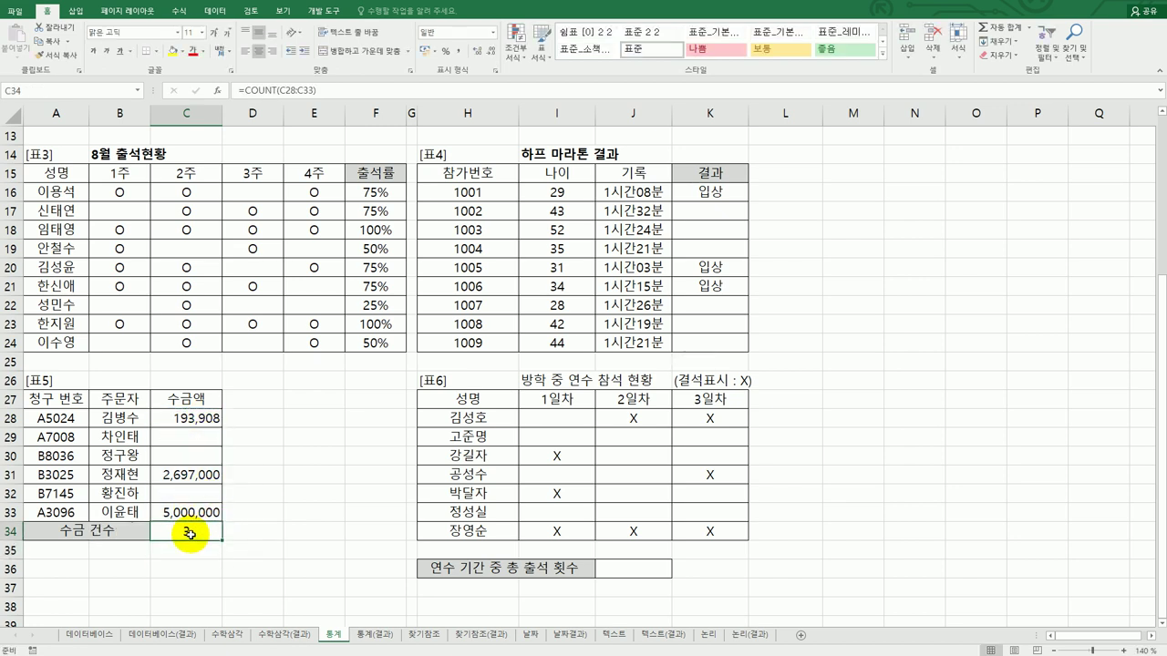
double_click(190, 533)
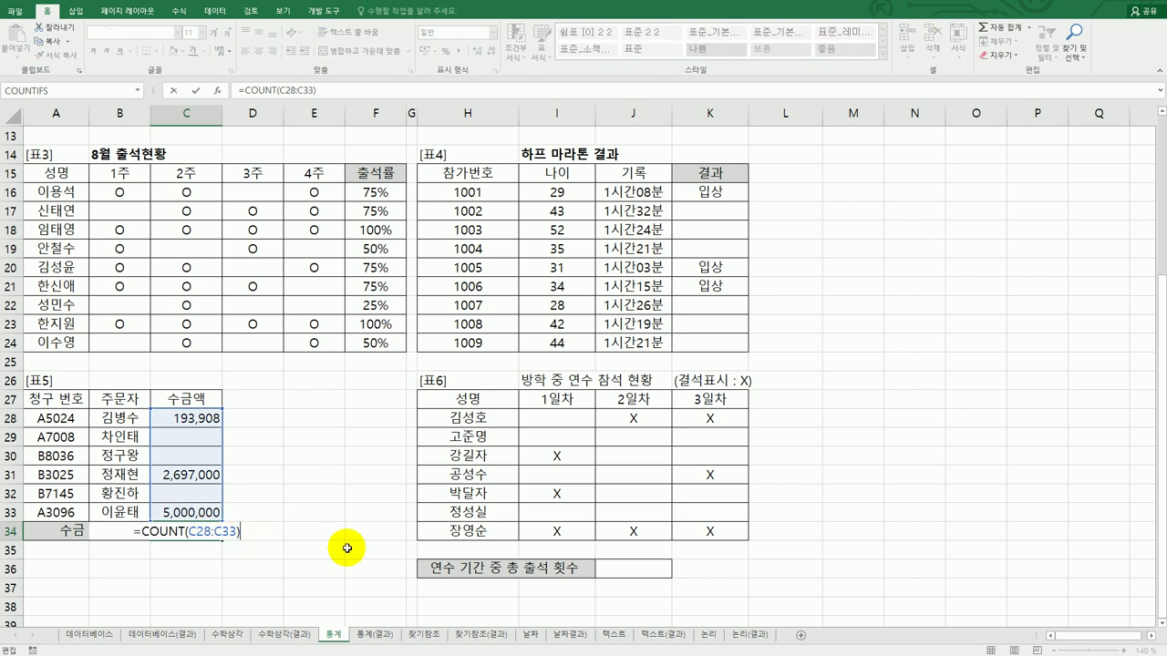
type("&\"ㄱ")
type("건\"")
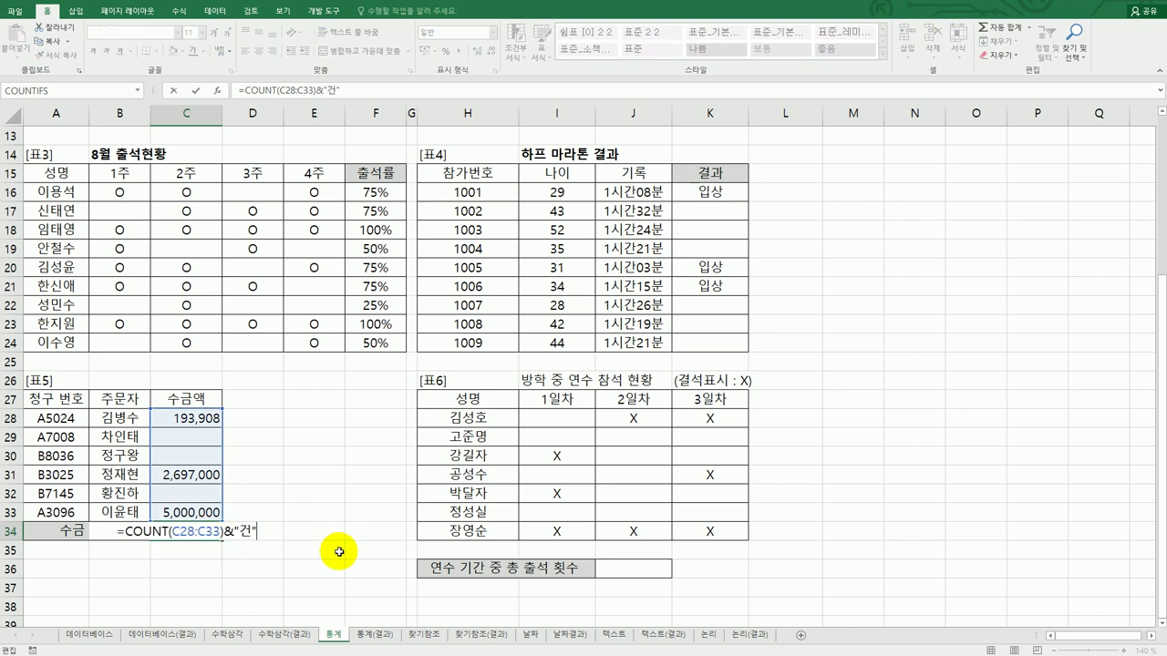
key("Return")
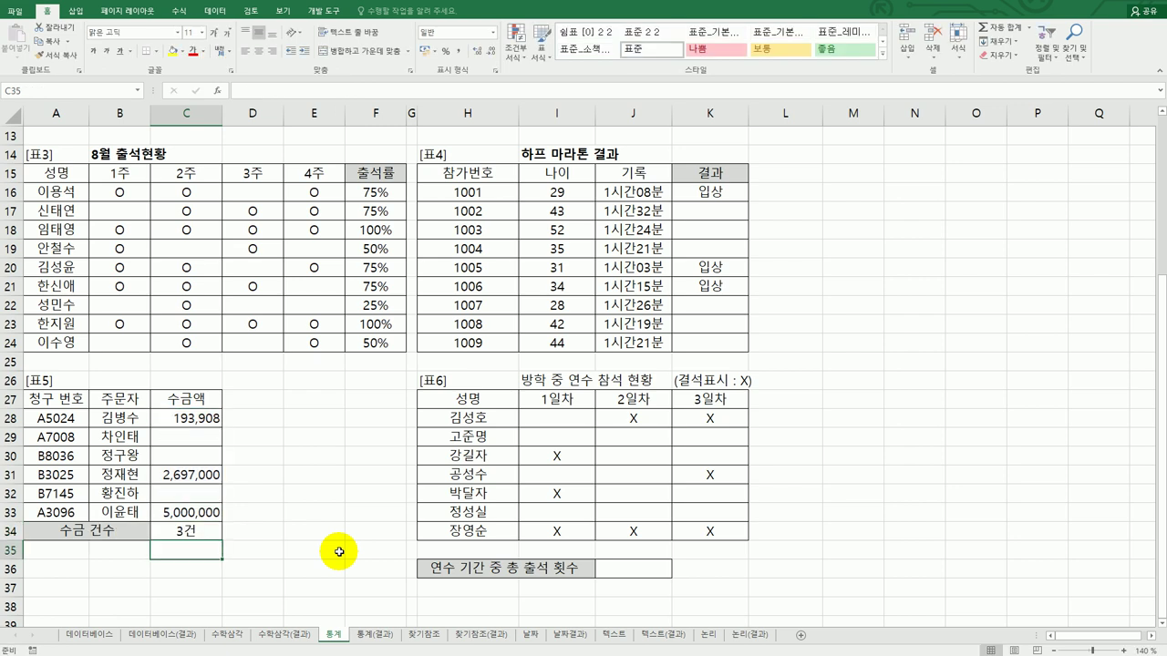
left_click(198, 533)
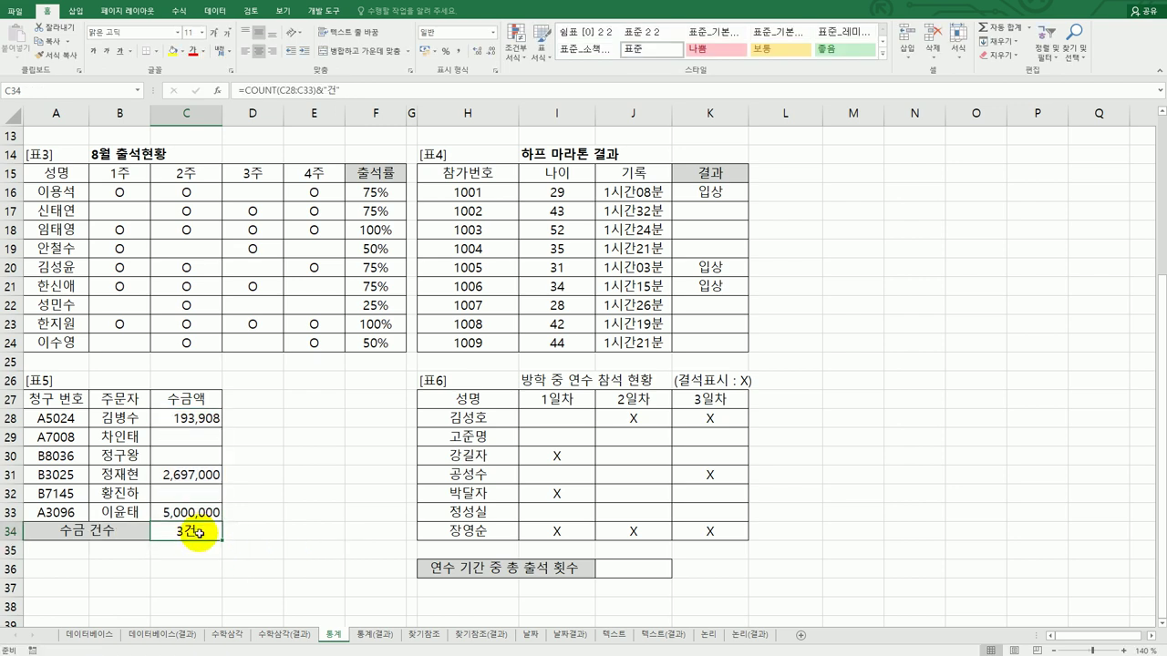
Examine the X absence marks and blank attendance cells in I28:K34 of 표6 for the total attendance count.
left_click(633, 573)
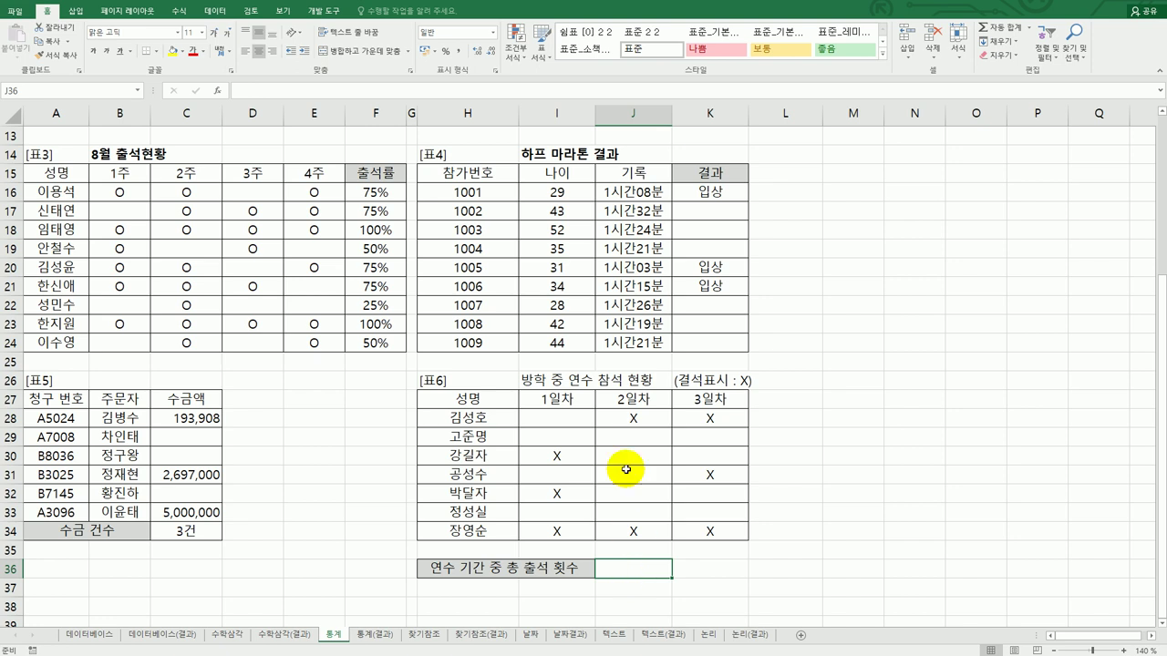
left_click_drag(560, 418, 702, 420)
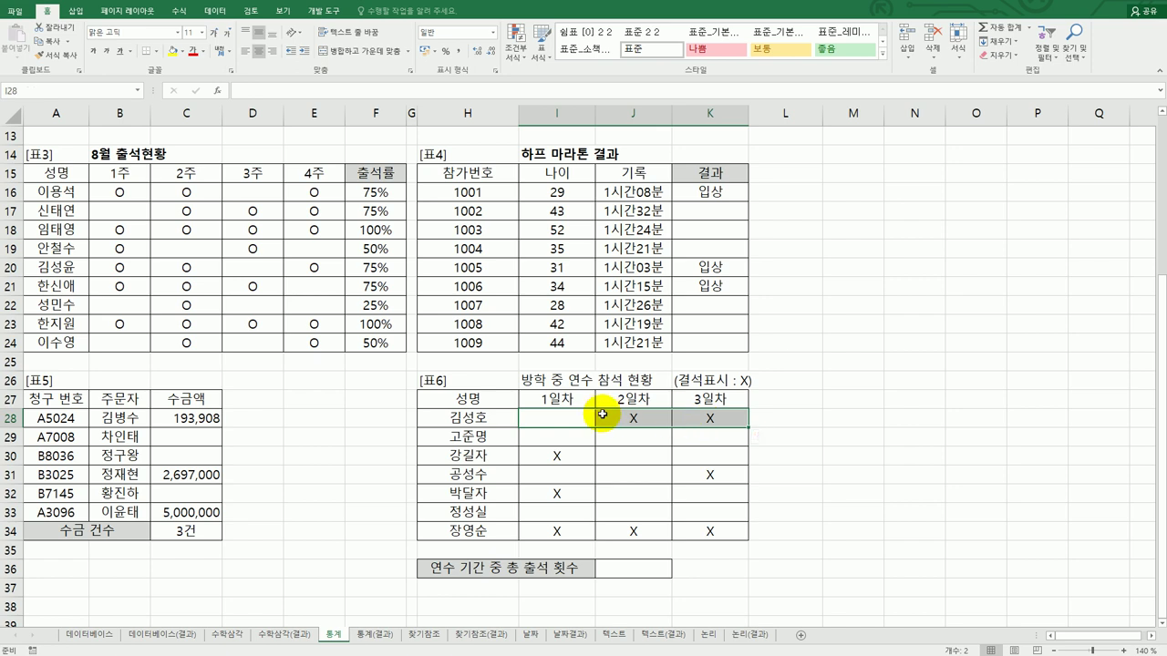
left_click_drag(578, 414, 699, 529)
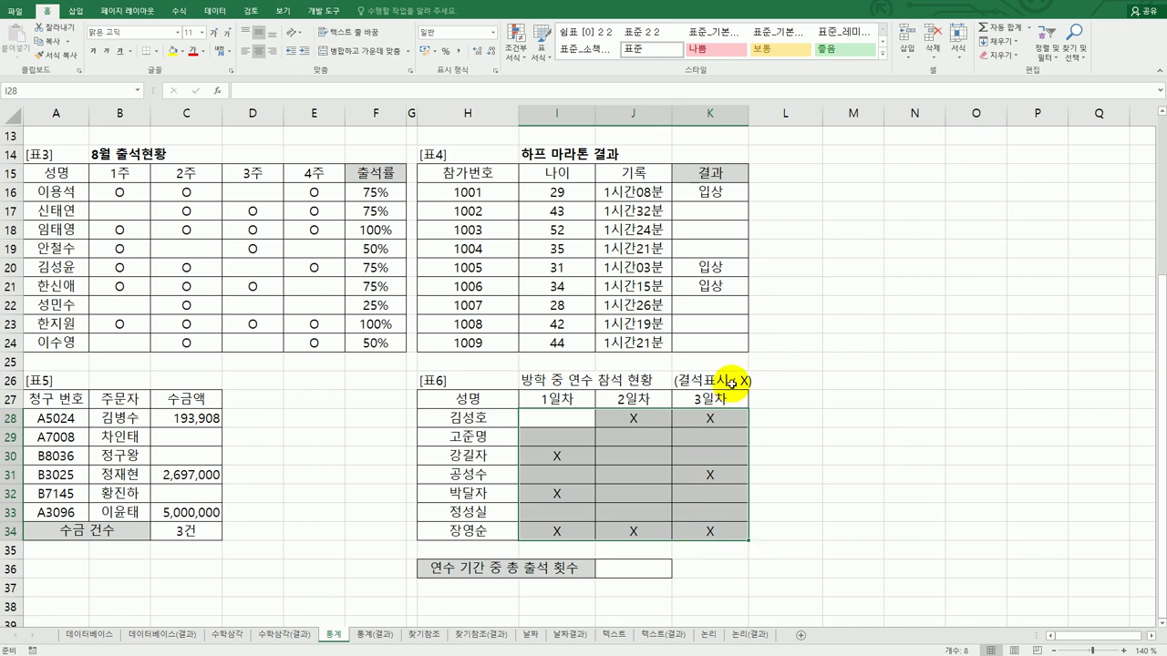
left_click(641, 417)
left_click(699, 421)
left_click(553, 453)
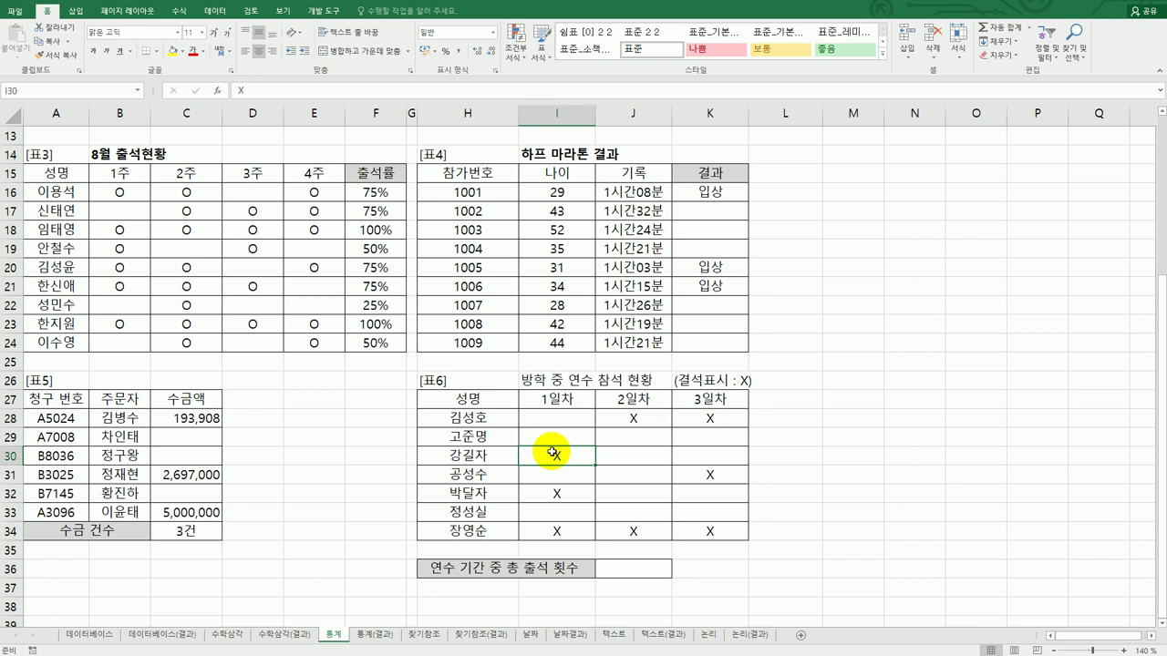
left_click(553, 419)
left_click(555, 436)
left_click(641, 435)
left_click(698, 455)
left_click(714, 459)
Enter =COUNTBLANK(I28:K34) in the total attendance cell J36 below 표6.
left_click(649, 572)
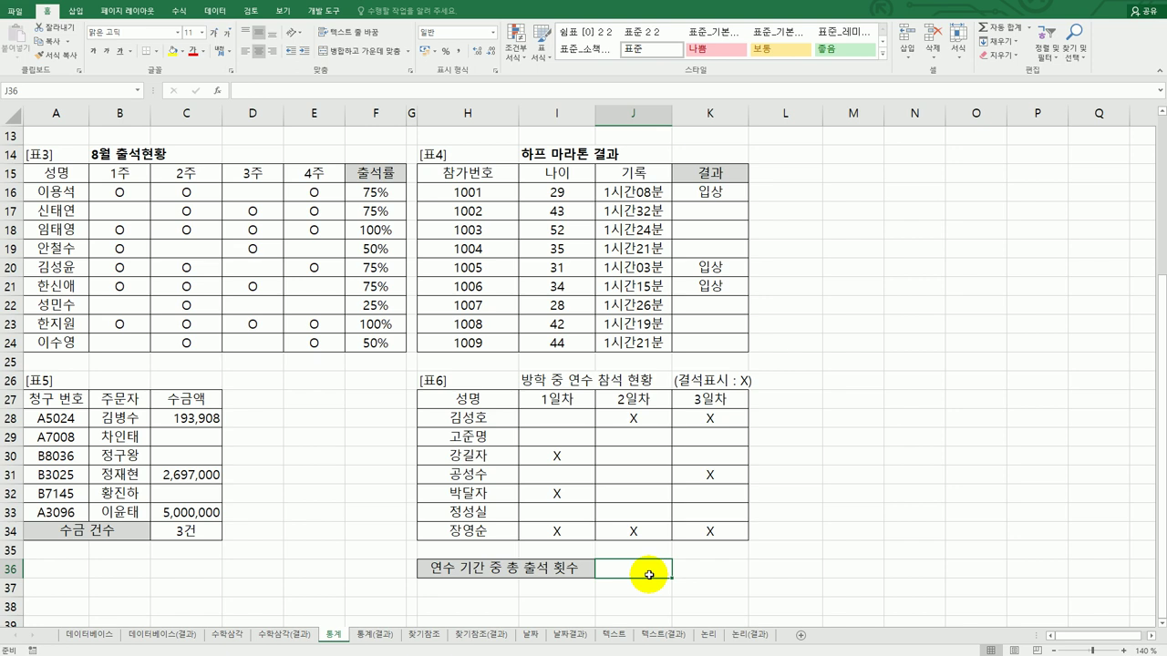
type("=")
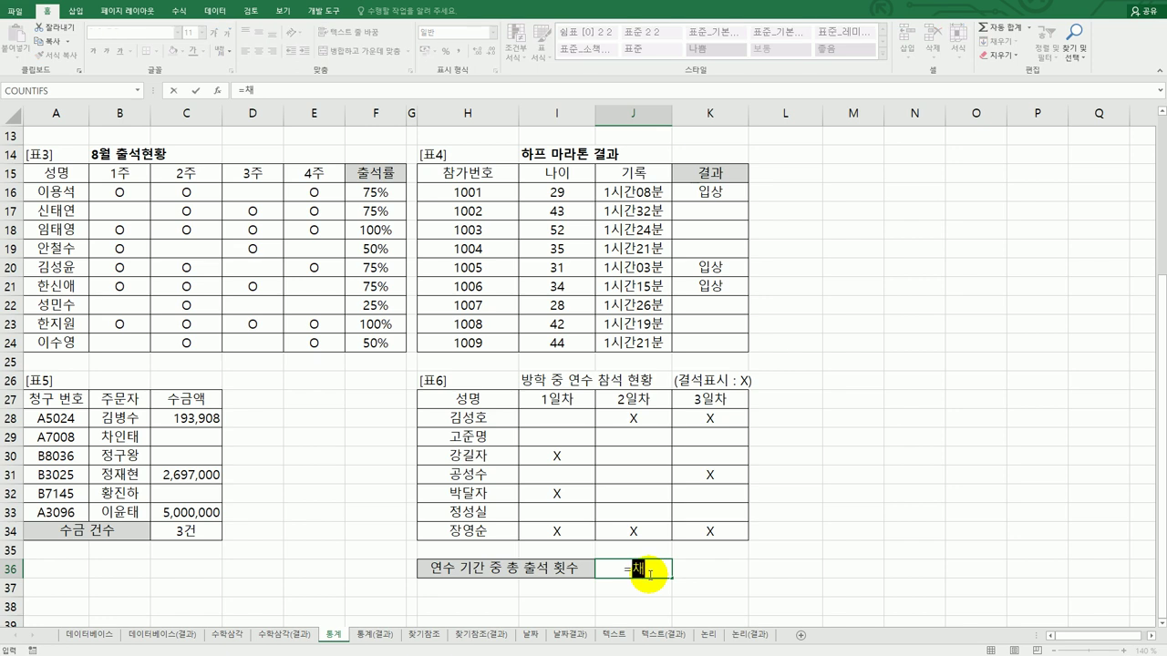
type("COU")
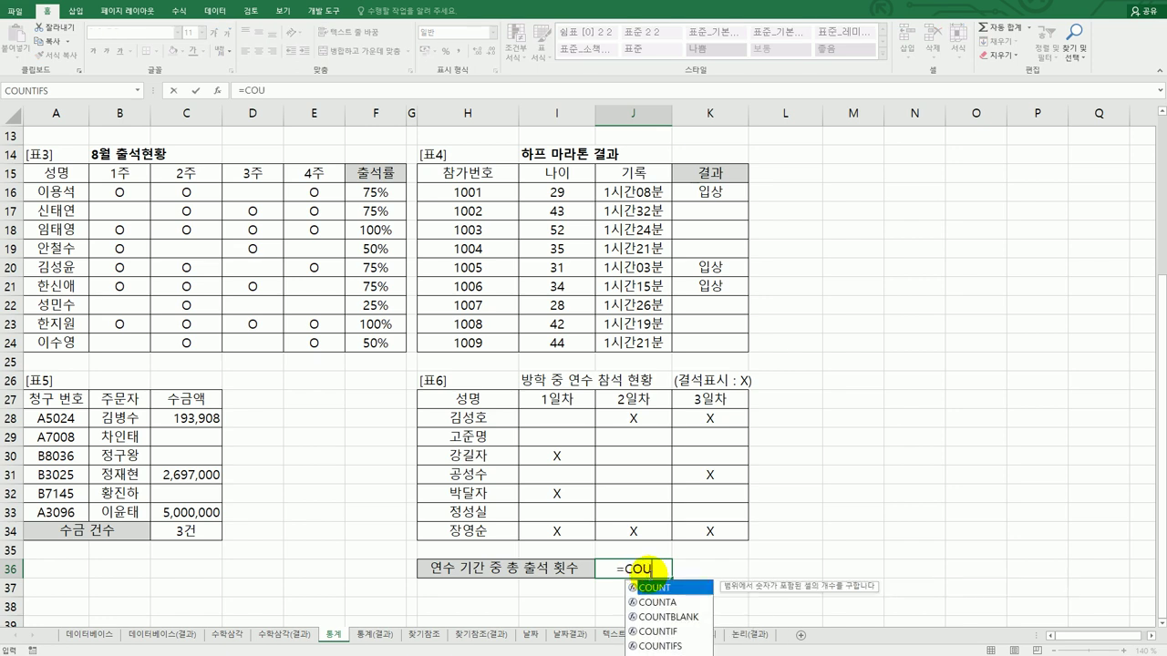
double_click(683, 618)
left_click_drag(557, 419, 723, 530)
key("Return")
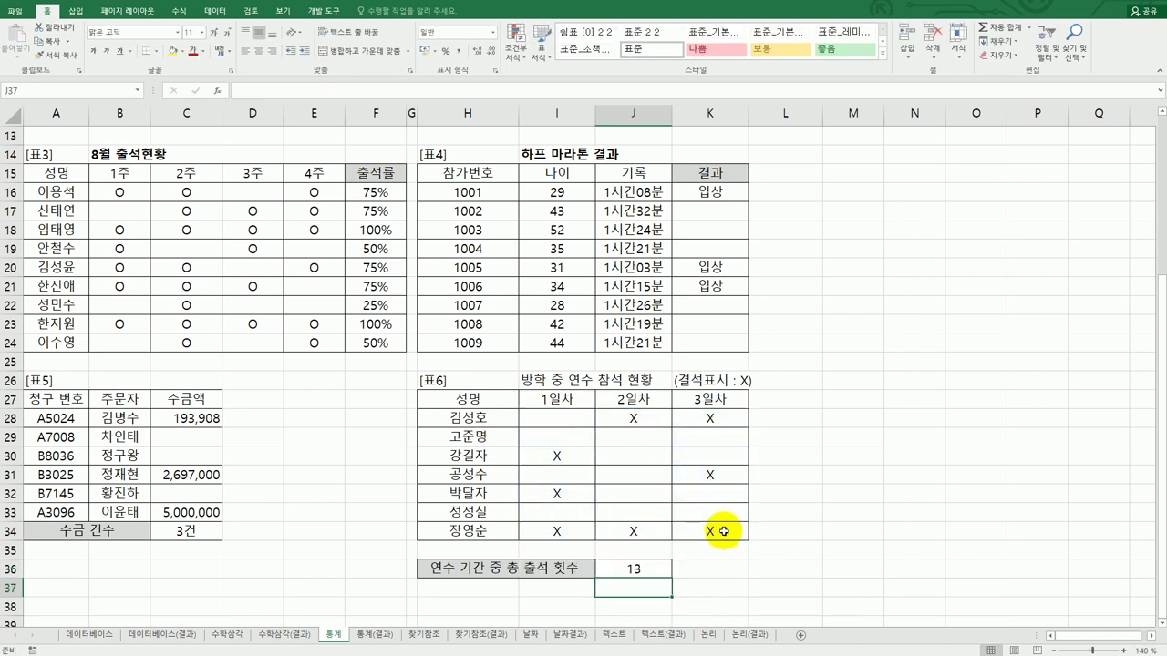
Append &"회" to the COUNTBLANK formula in J36.
double_click(641, 568)
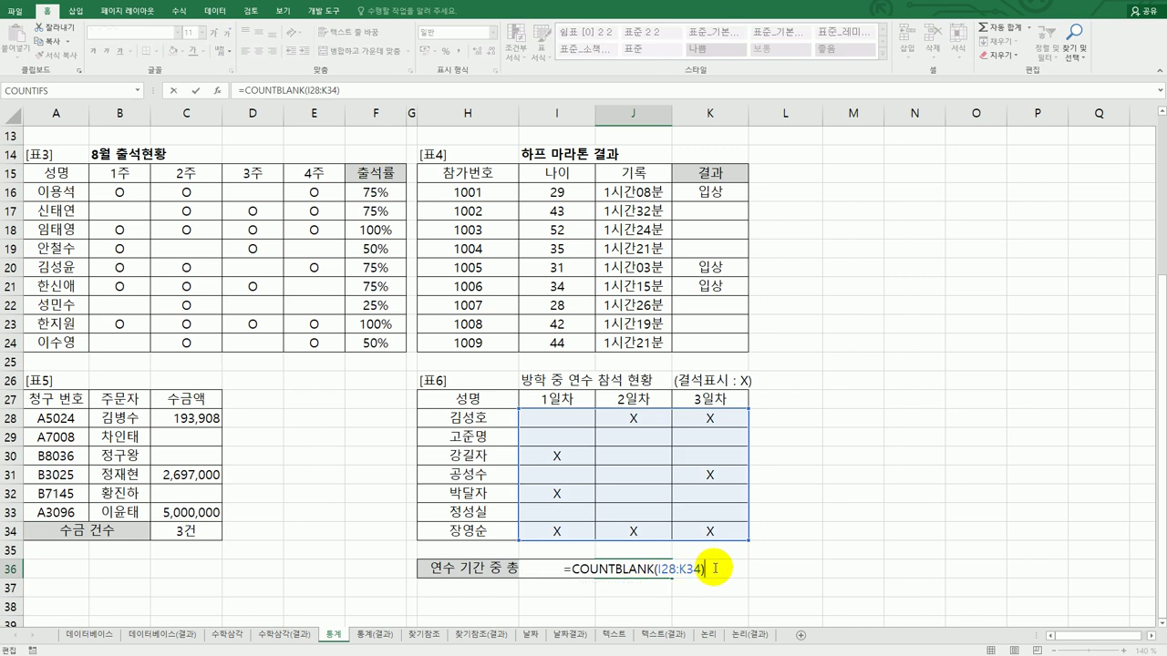
type("&")
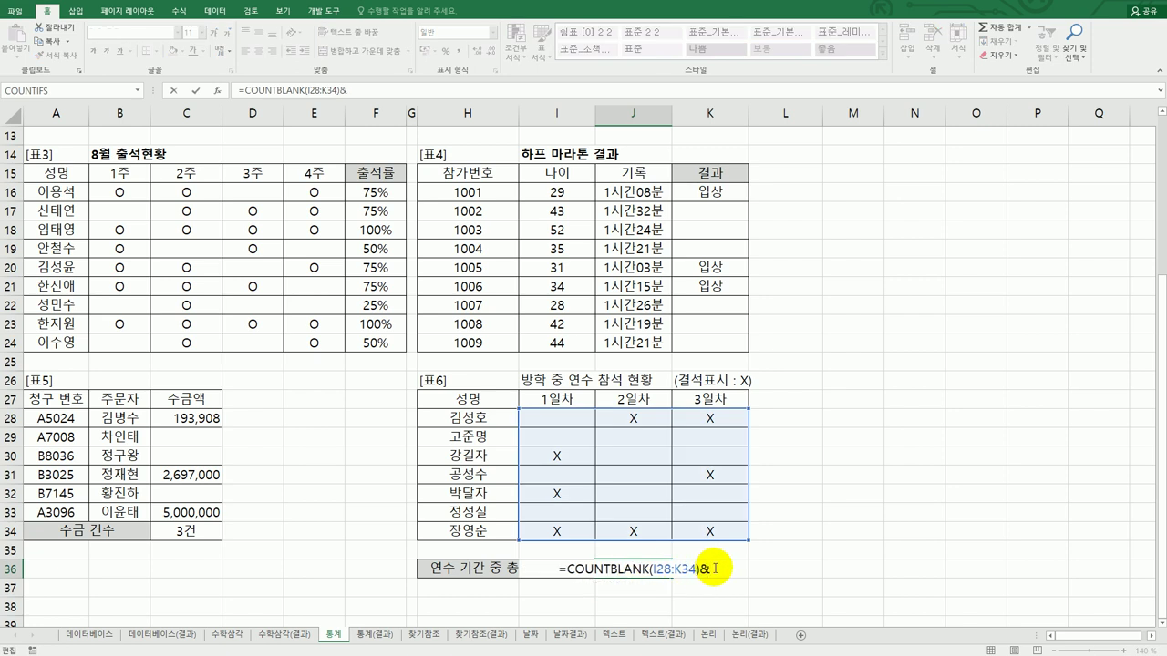
type("\"회")
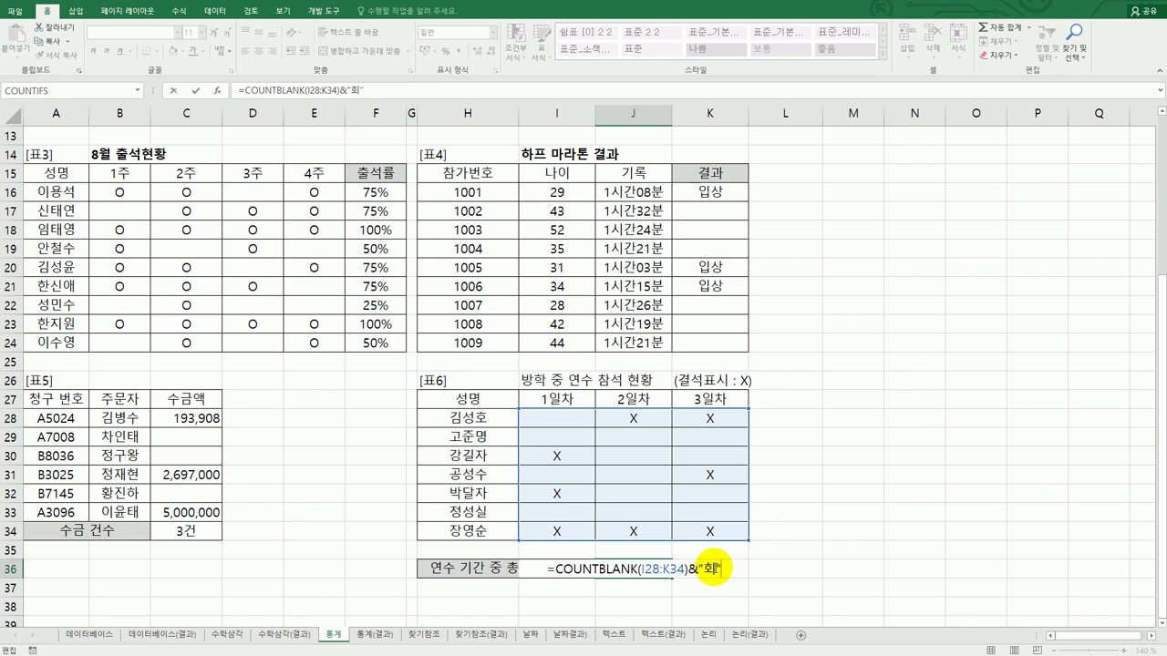
key("Return")
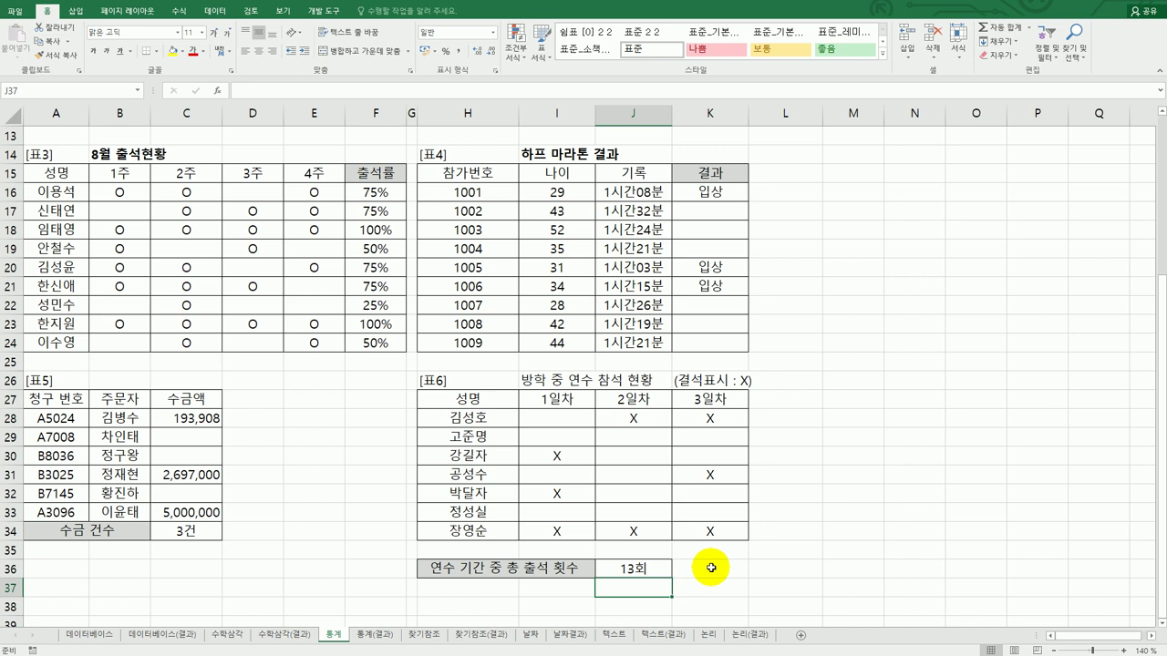
Review the counted ranges in 표5, 표6 and 표3, and check the 통계(결과) sheet before returning to the 통계 sheet.
left_click(665, 569)
left_click_drag(214, 427, 212, 513)
left_click_drag(539, 427, 745, 531)
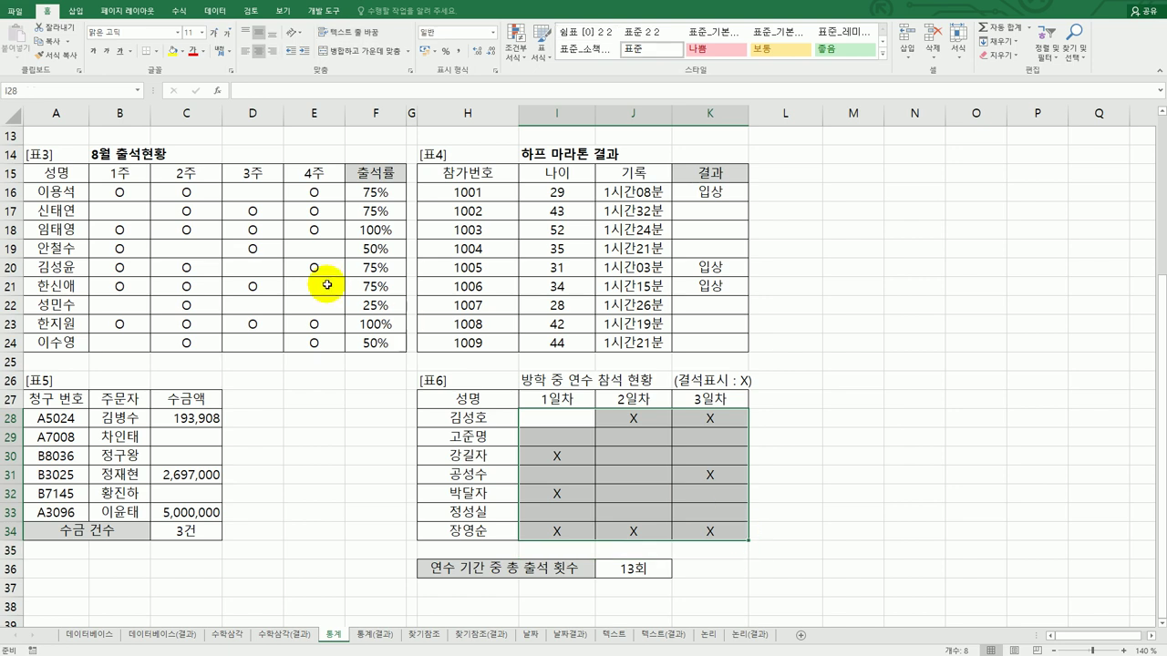
left_click_drag(128, 195, 298, 188)
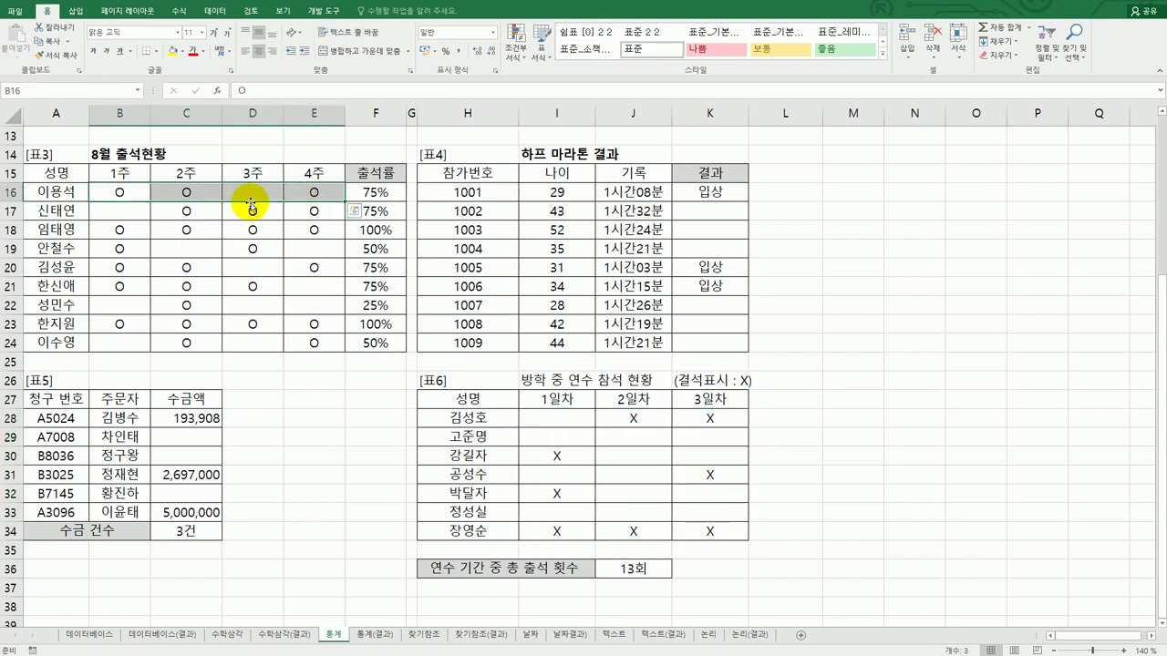
left_click(251, 197)
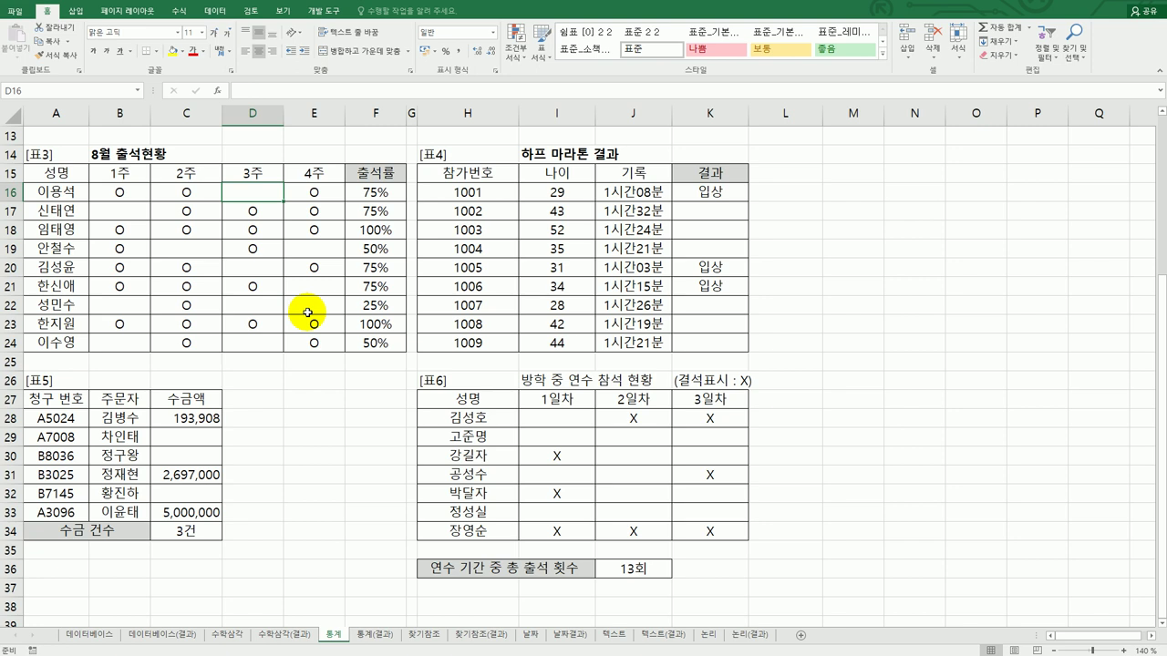
scroll(374, 419, "up", 4)
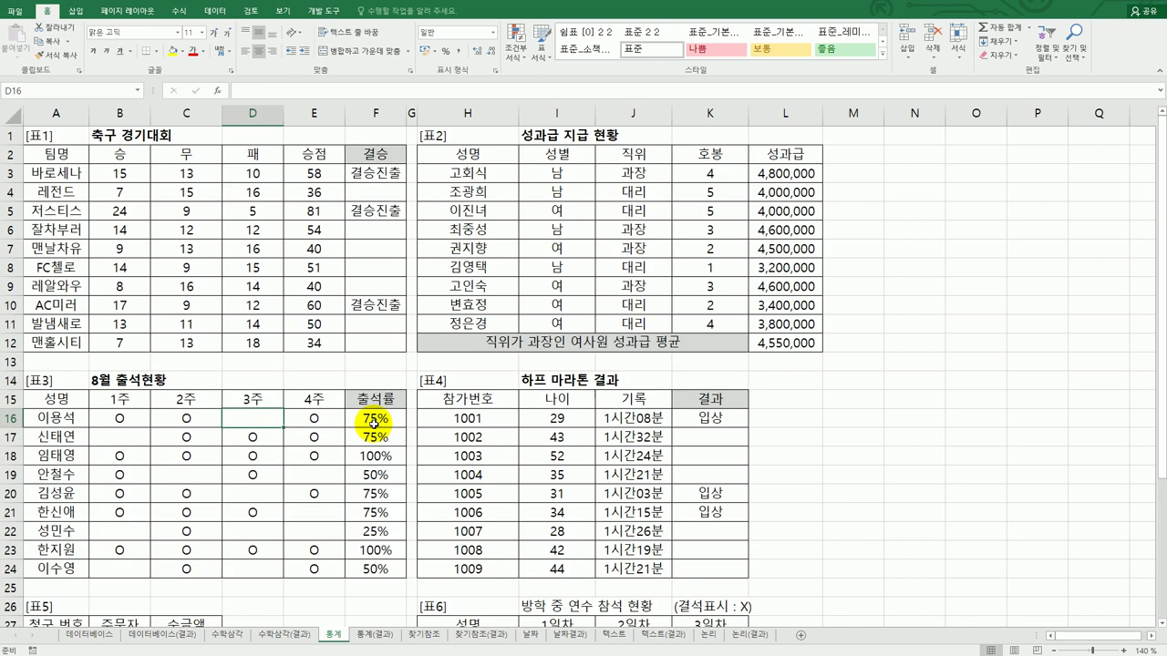
left_click(369, 634)
left_click(337, 634)
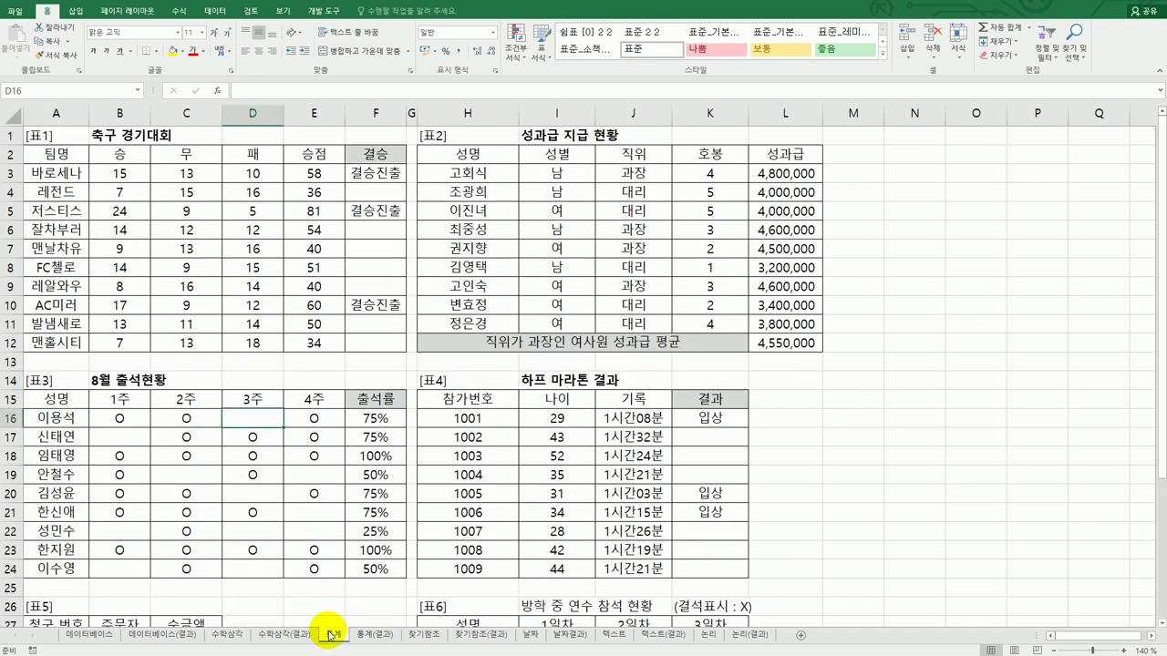